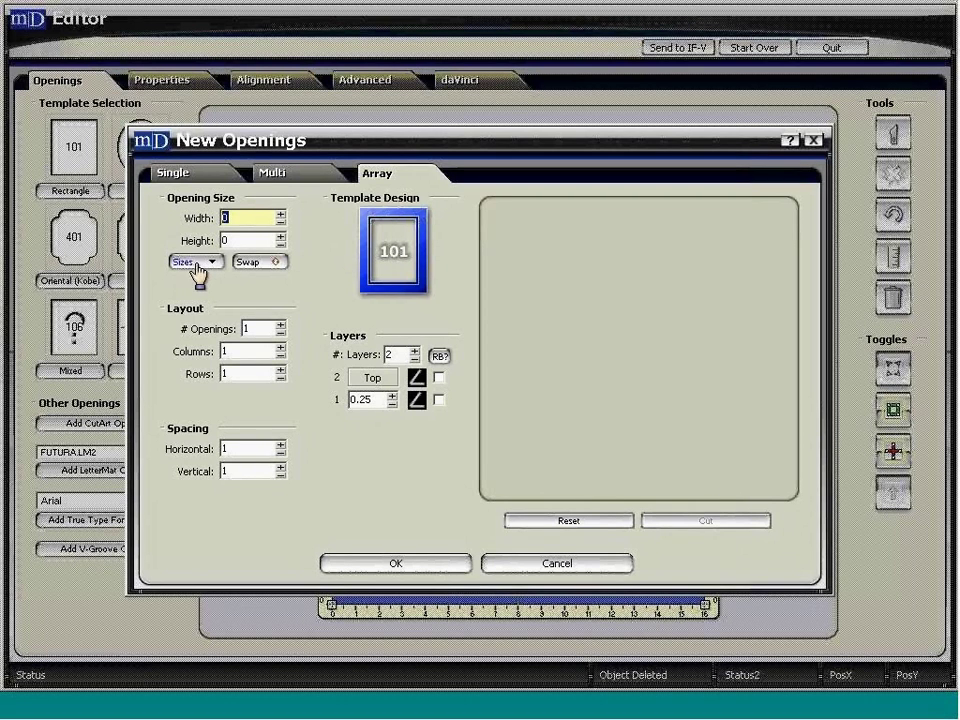
# Set the array's opening size to the standard 4.75 x 6.75
pyautogui.click(197, 264)
pyautogui.moveTo(217, 303)
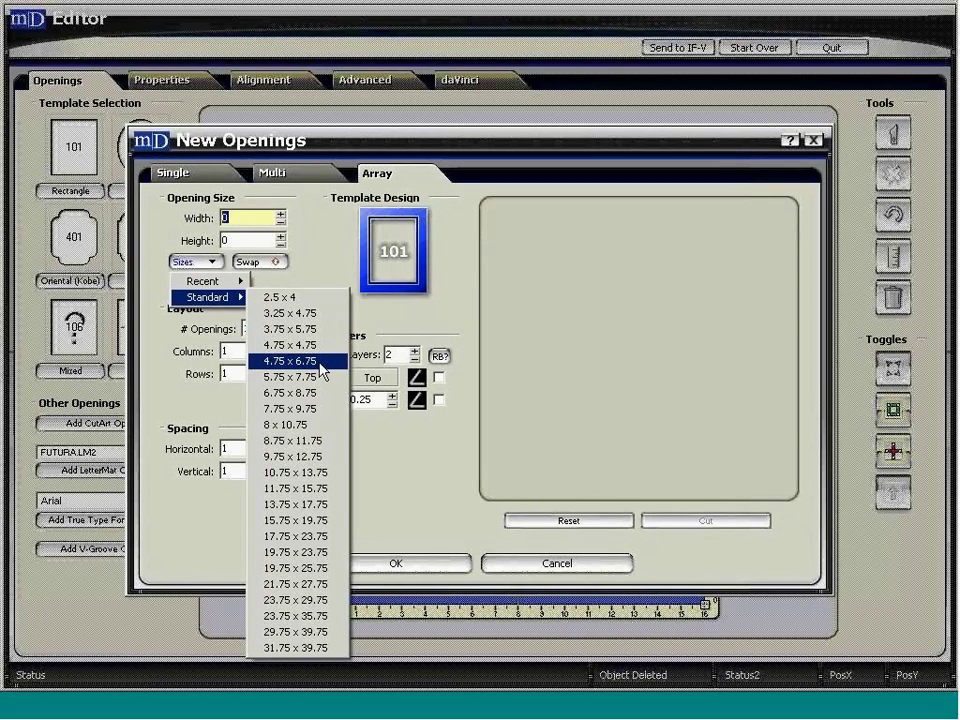
pyautogui.click(320, 362)
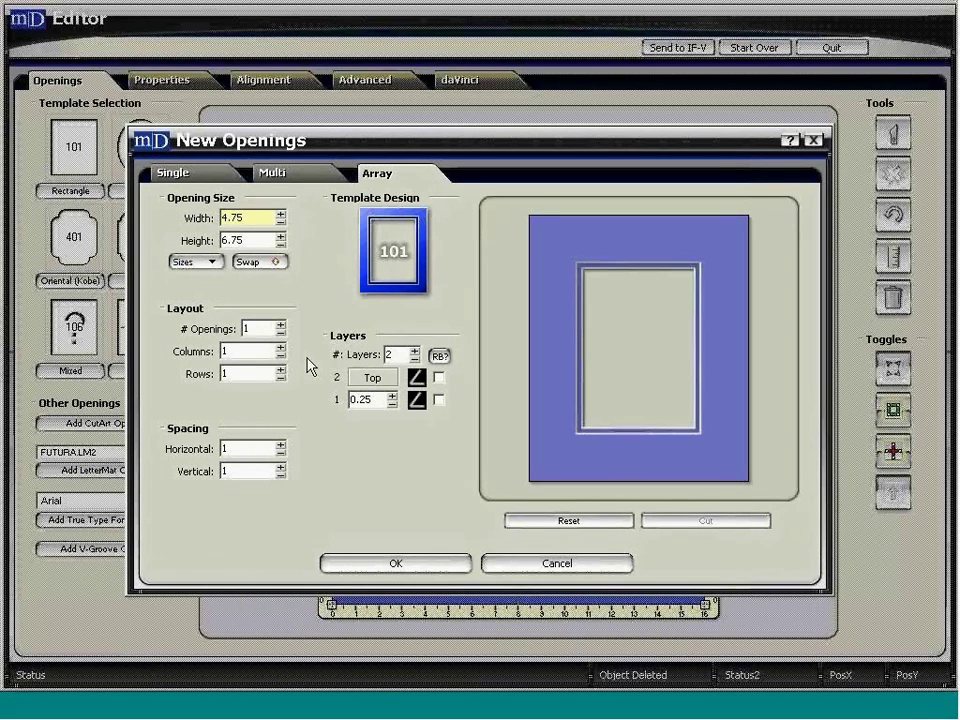
# Lay out the array as 3 openings in 3 columns and 1 row
pyautogui.click(270, 328)
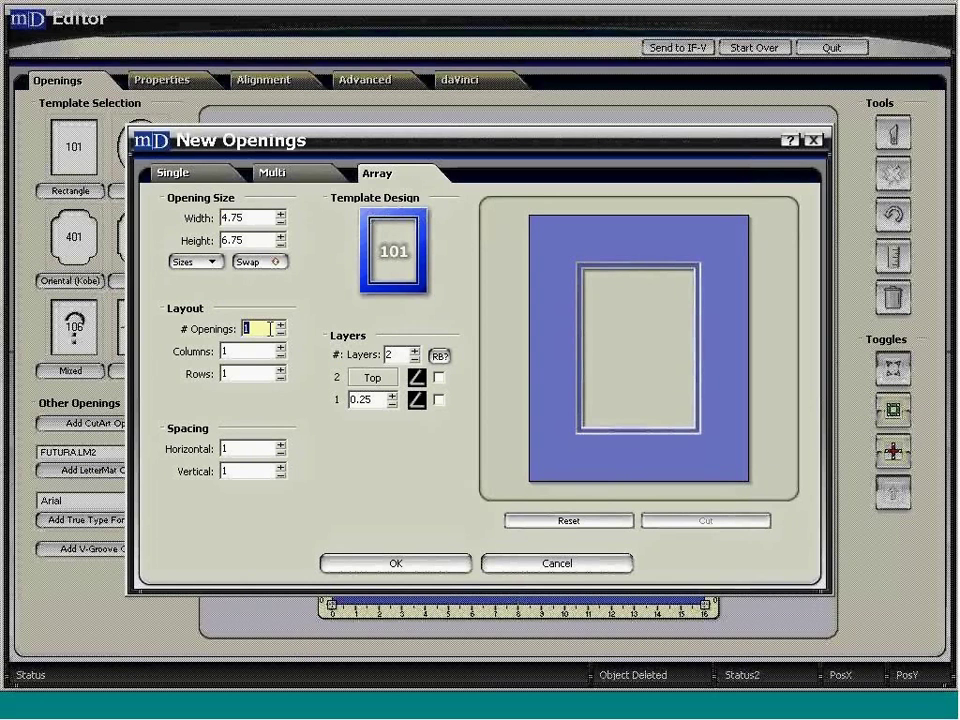
pyautogui.write('3')
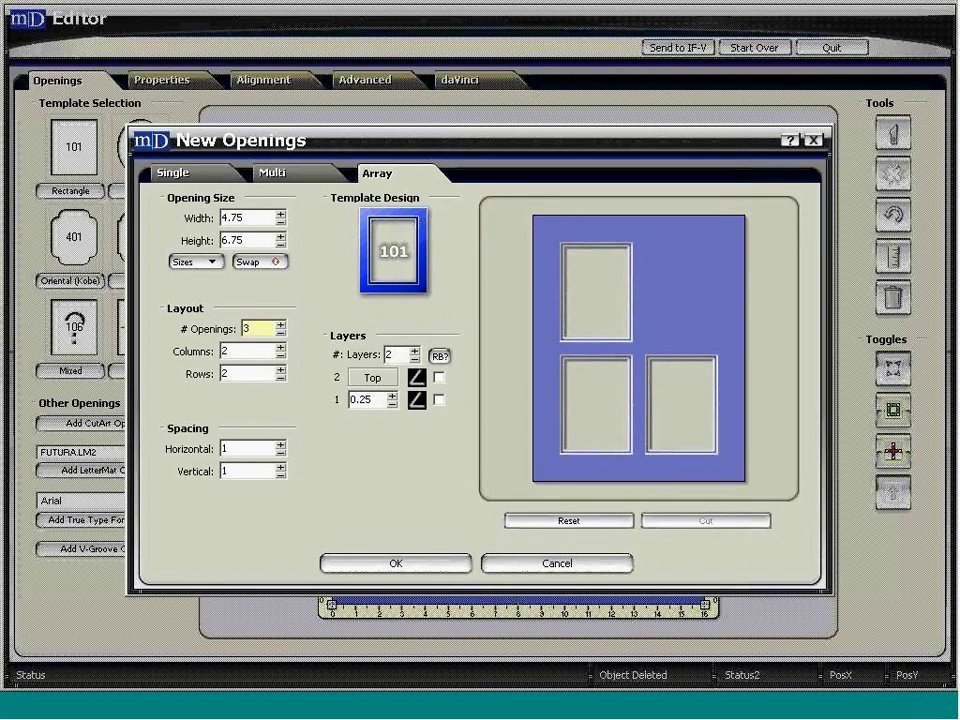
pyautogui.press('Tab')
pyautogui.write('3')
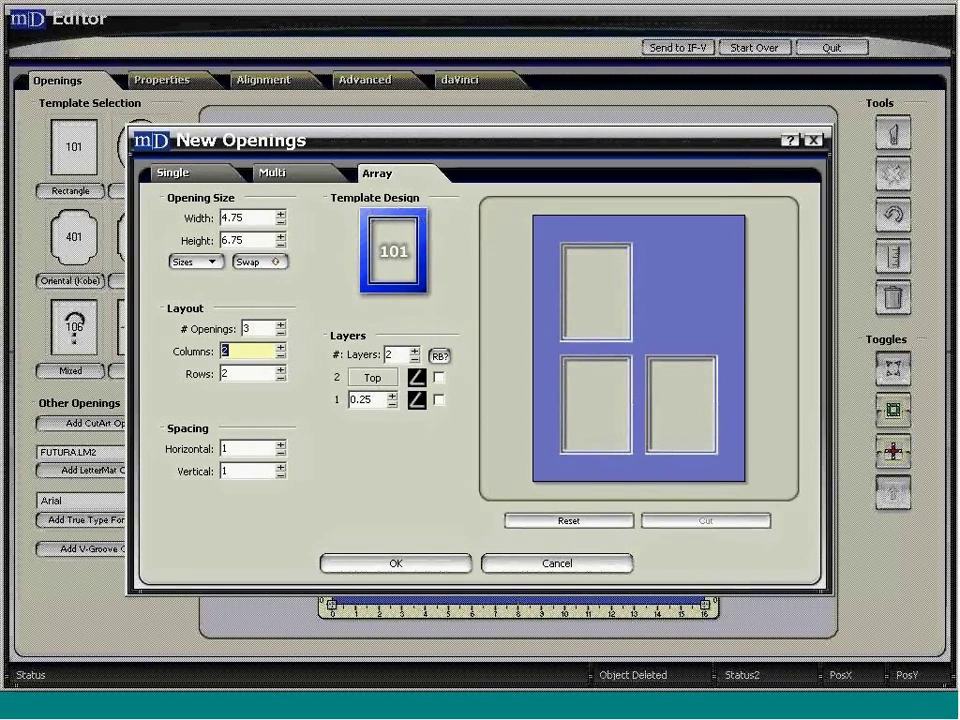
pyautogui.press('Tab')
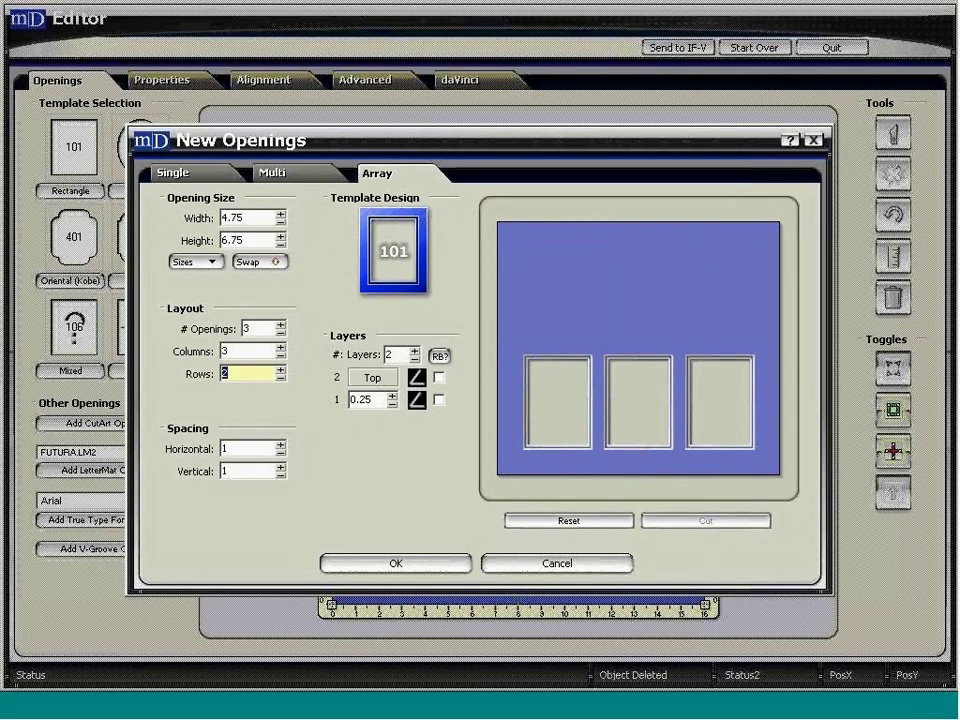
pyautogui.write('1')
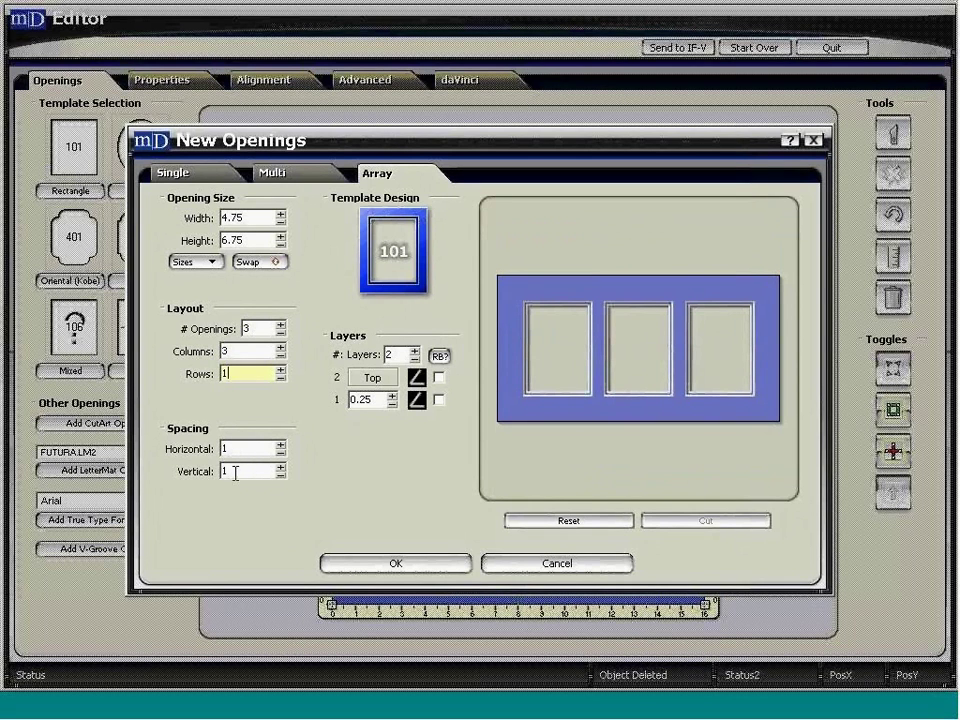
# Set the array's horizontal spacing to 0.75 and the layer 1 width to 0.1875
pyautogui.click(284, 453)
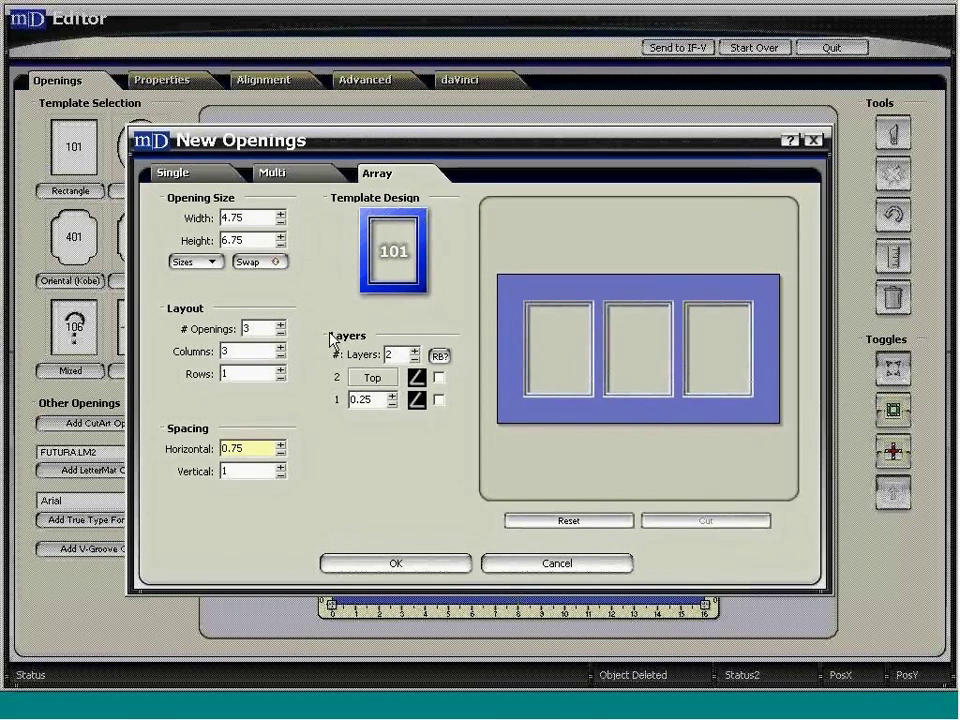
pyautogui.click(392, 405)
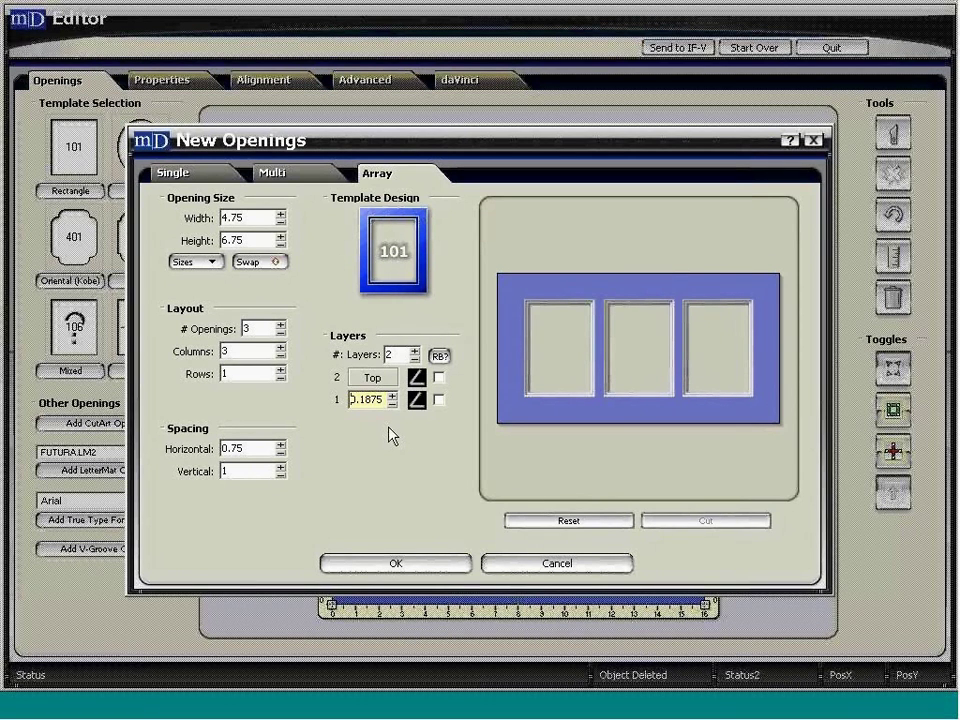
# Switch to a multi-opening layout and add 7 x 5 openings with a quantity of 2
pyautogui.click(300, 178)
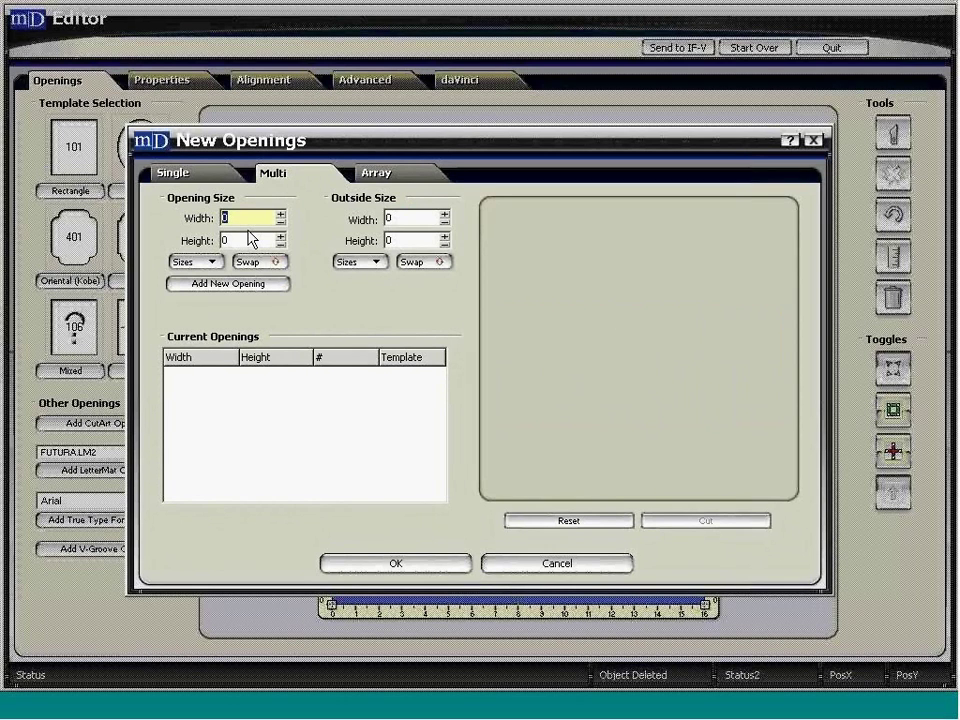
pyautogui.write('7')
pyautogui.press('Tab')
pyautogui.write('5')
pyautogui.click(233, 286)
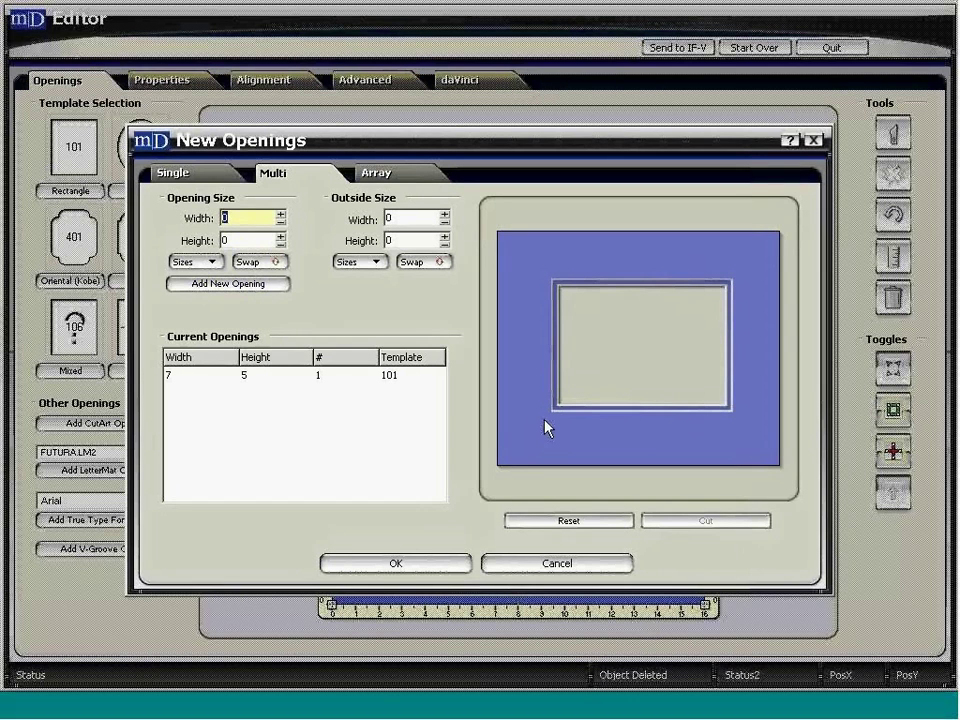
pyautogui.click(334, 389)
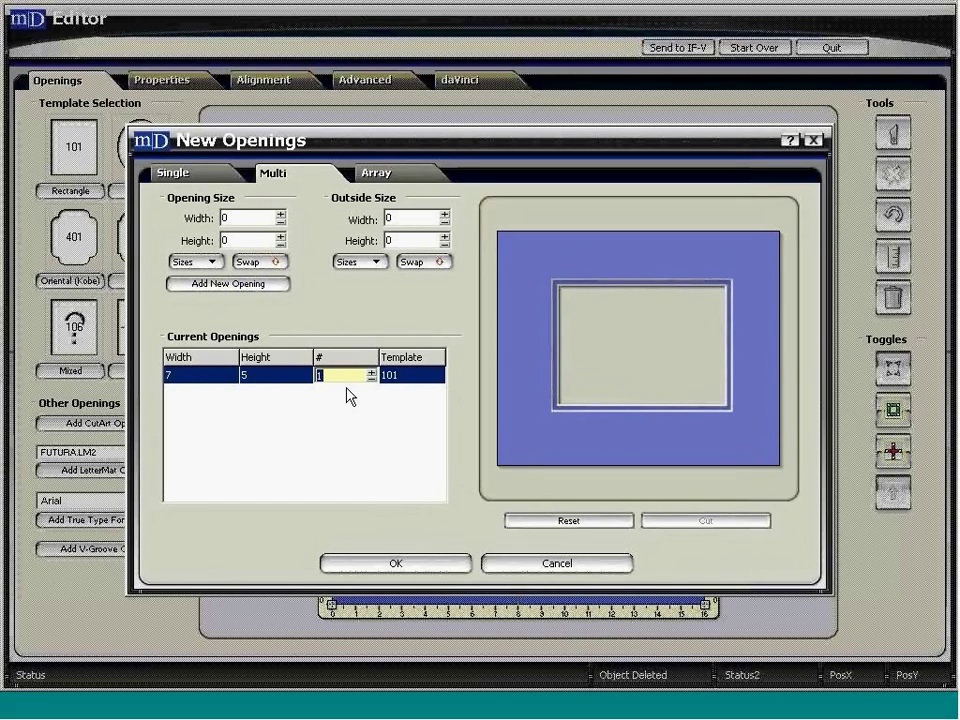
pyautogui.write('2')
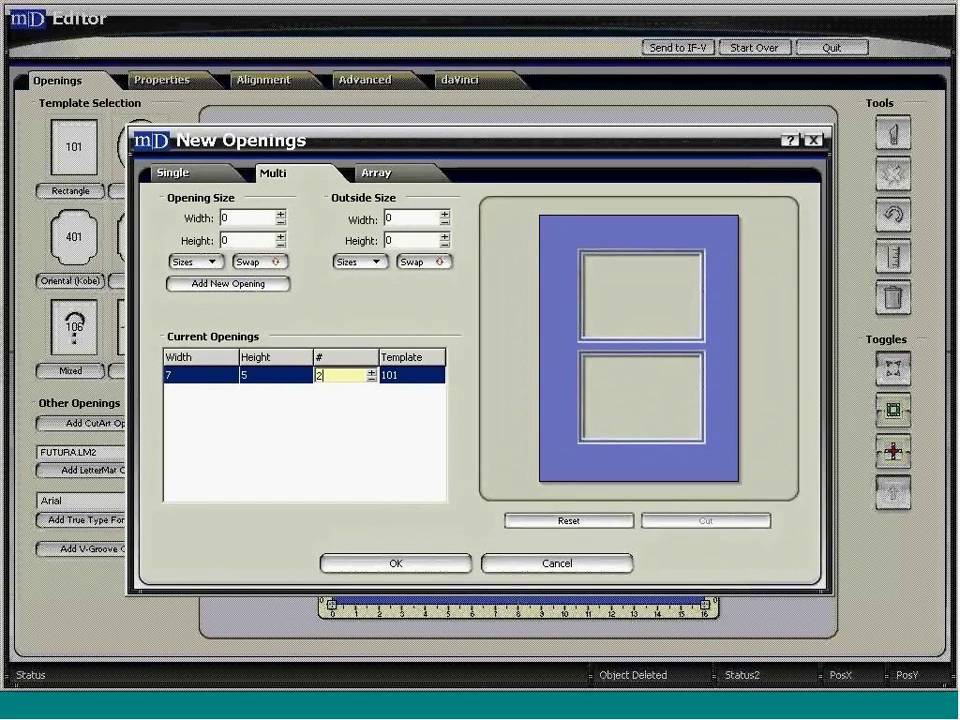
# Add a 5 x 3.5 opening to the multi-opening layout and place all the openings on the mat
pyautogui.click(245, 218)
pyautogui.write('5')
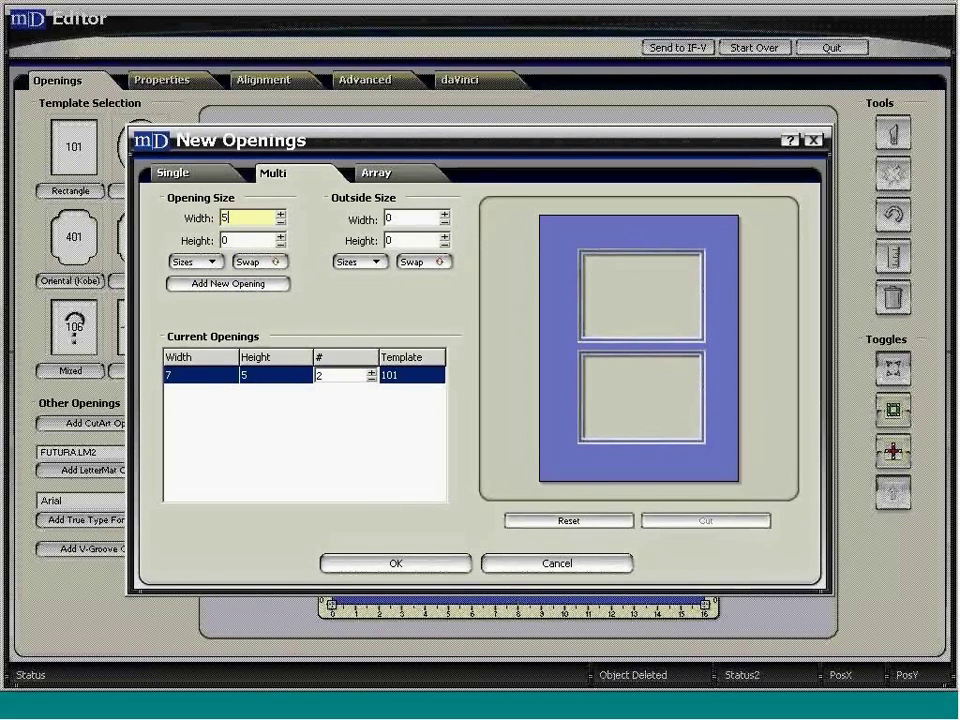
pyautogui.press('Tab')
pyautogui.write('3.5')
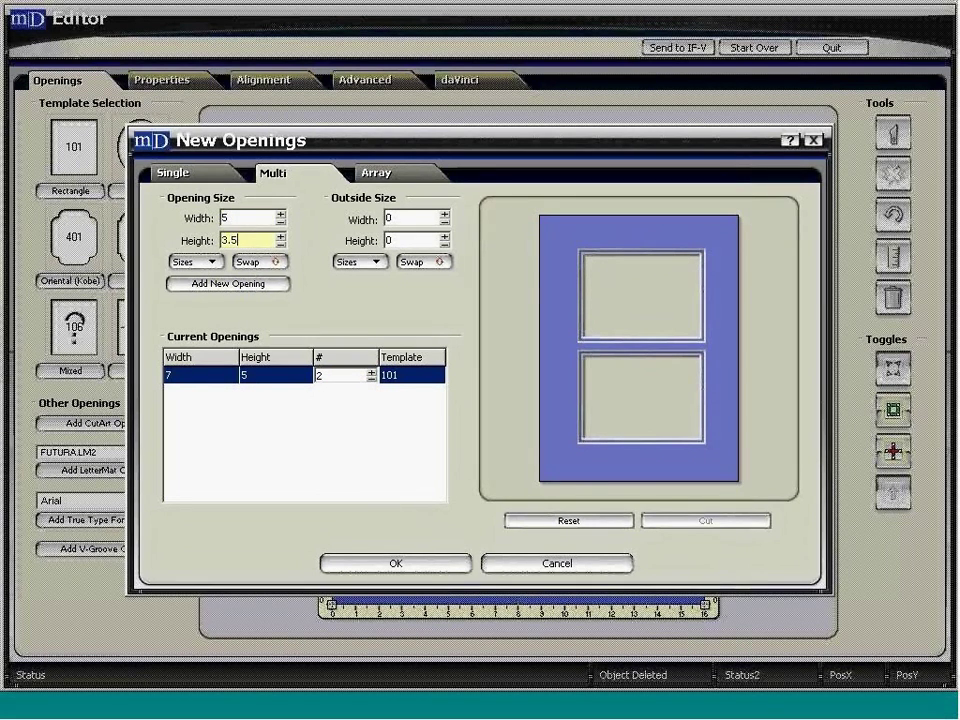
pyautogui.click(222, 284)
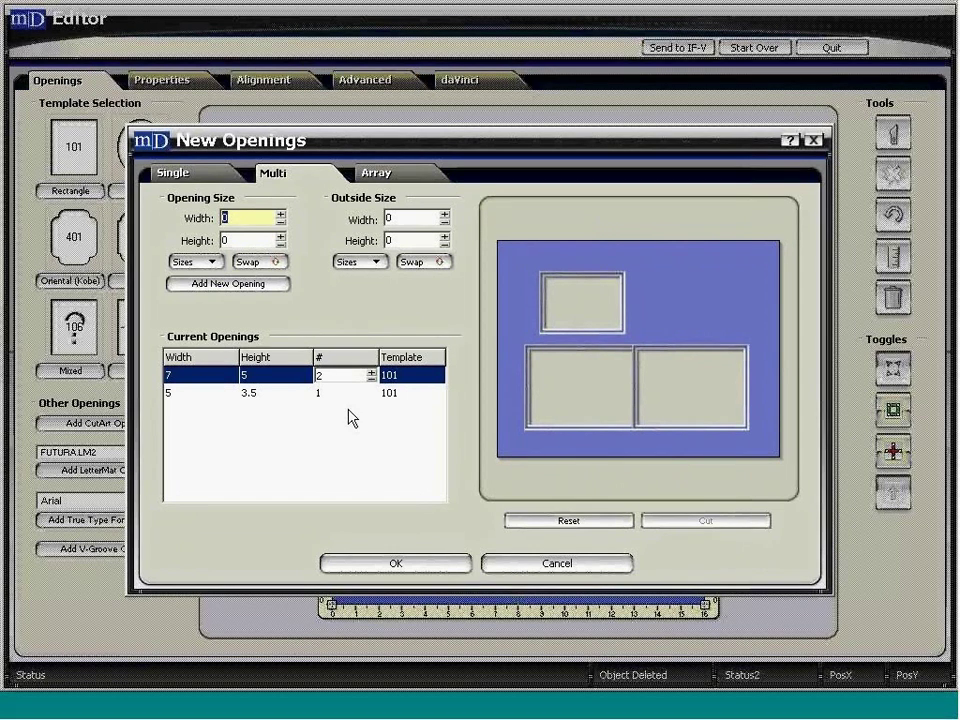
pyautogui.click(421, 569)
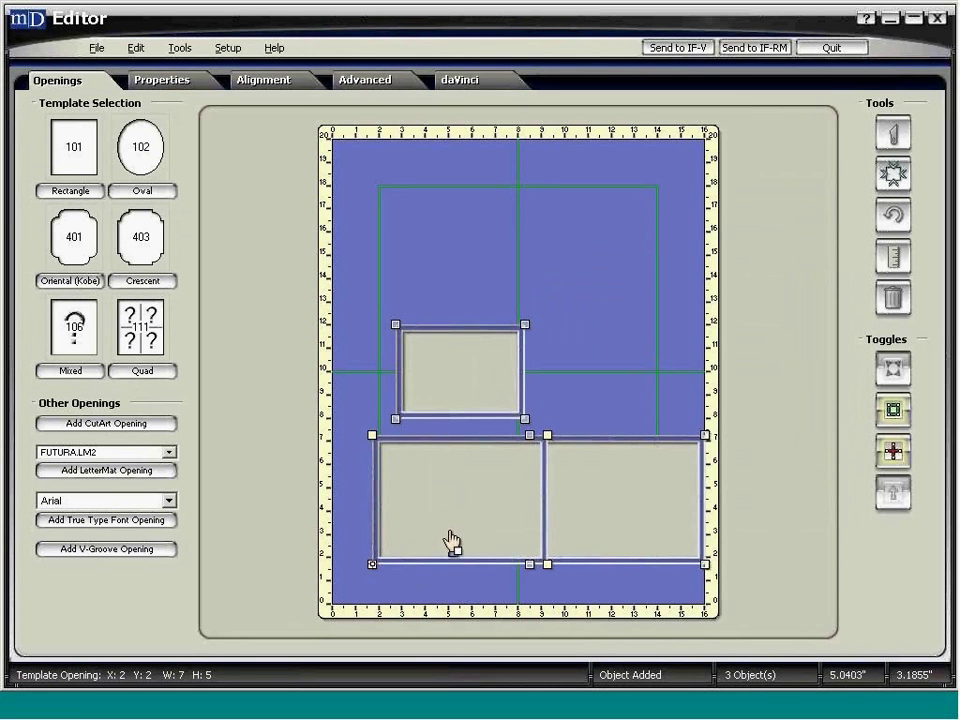
# Rearrange the openings into a rough vertical stack, with the 5 x 3.5 opening between the two 7 x 5 openings
pyautogui.moveTo(447, 538); pyautogui.dragTo(435, 461)
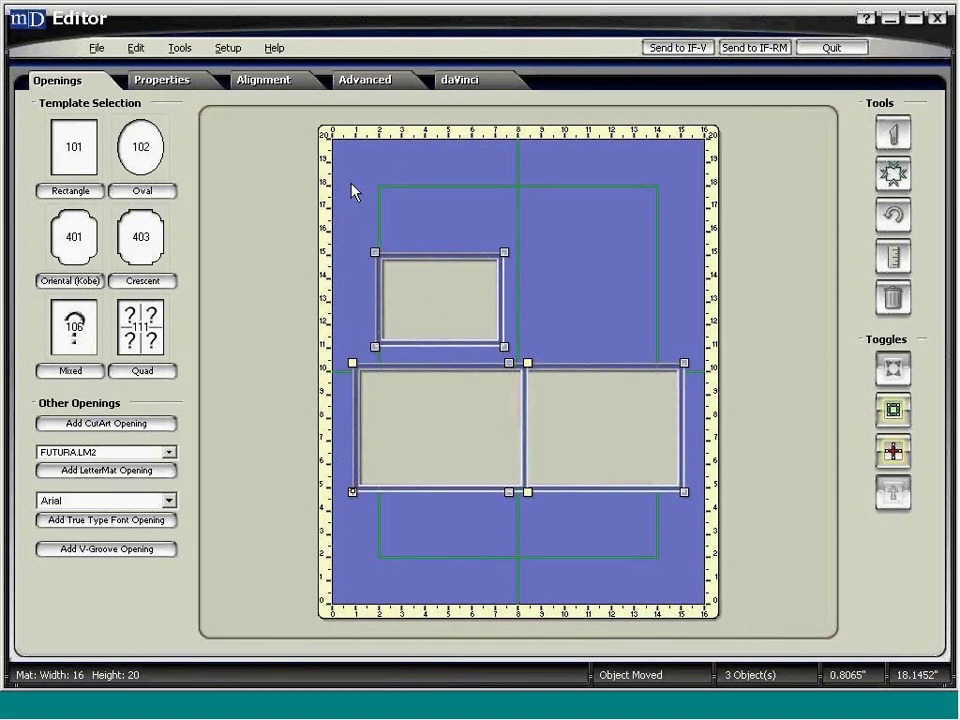
pyautogui.click(368, 236)
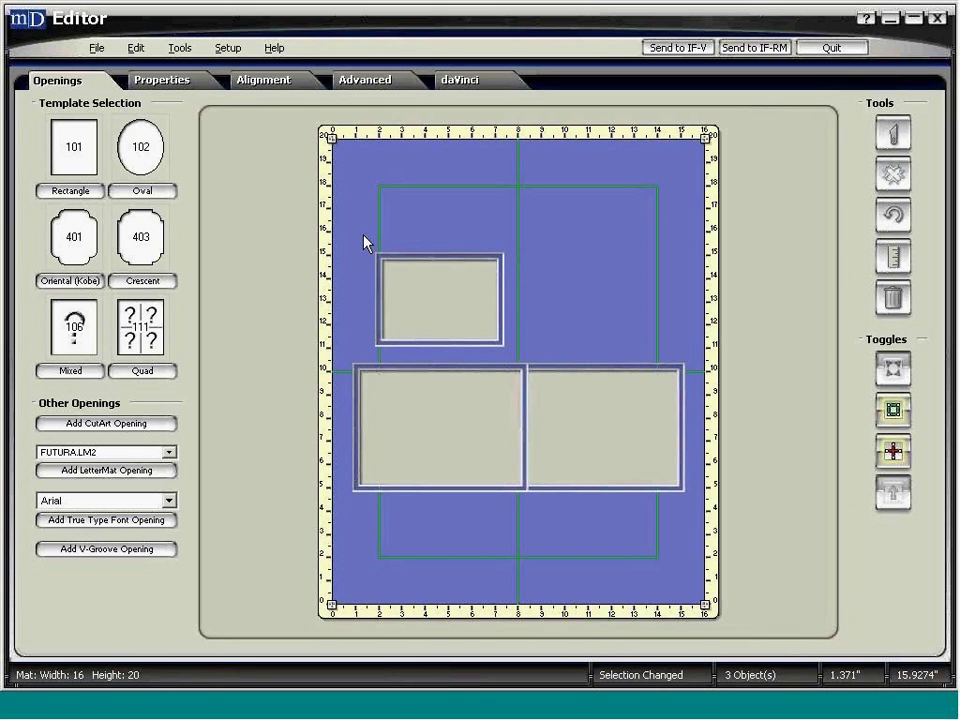
pyautogui.moveTo(444, 450); pyautogui.dragTo(580, 272)
pyautogui.moveTo(609, 446); pyautogui.dragTo(571, 517)
pyautogui.moveTo(407, 300); pyautogui.dragTo(542, 370)
pyautogui.moveTo(535, 498); pyautogui.dragTo(514, 499)
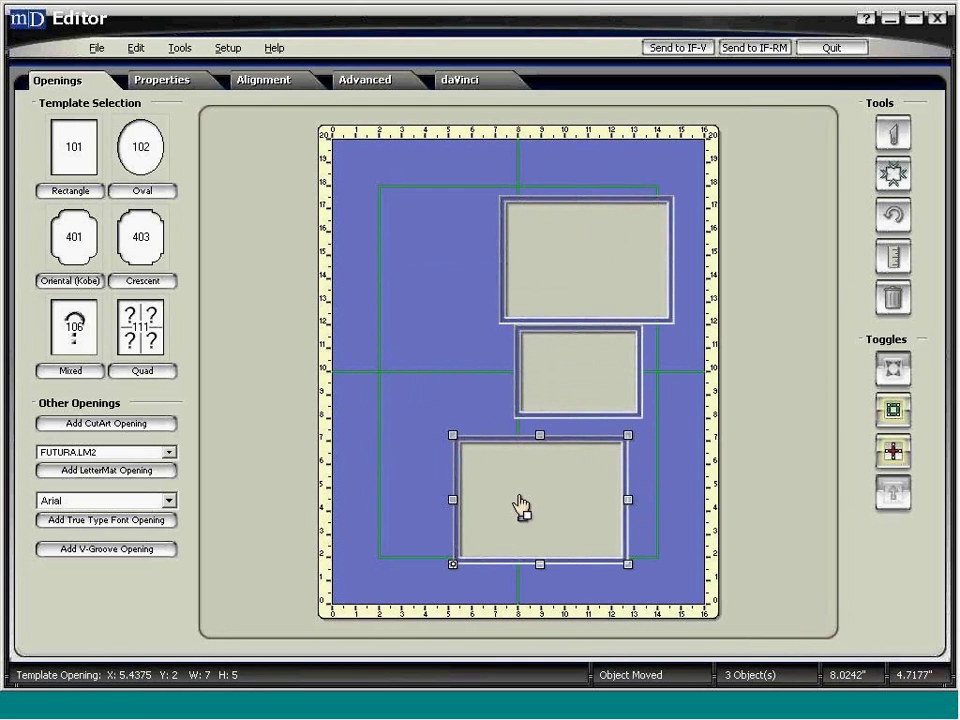
# Select all three openings and align them to a common vertical centre line
pyautogui.click(265, 82)
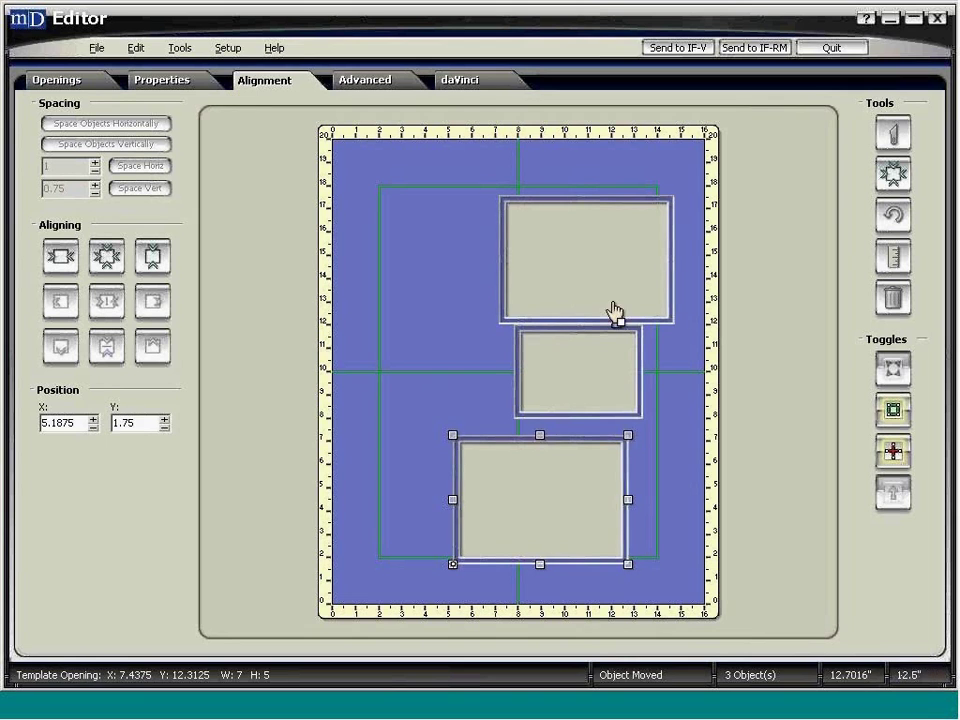
pyautogui.click(578, 287)
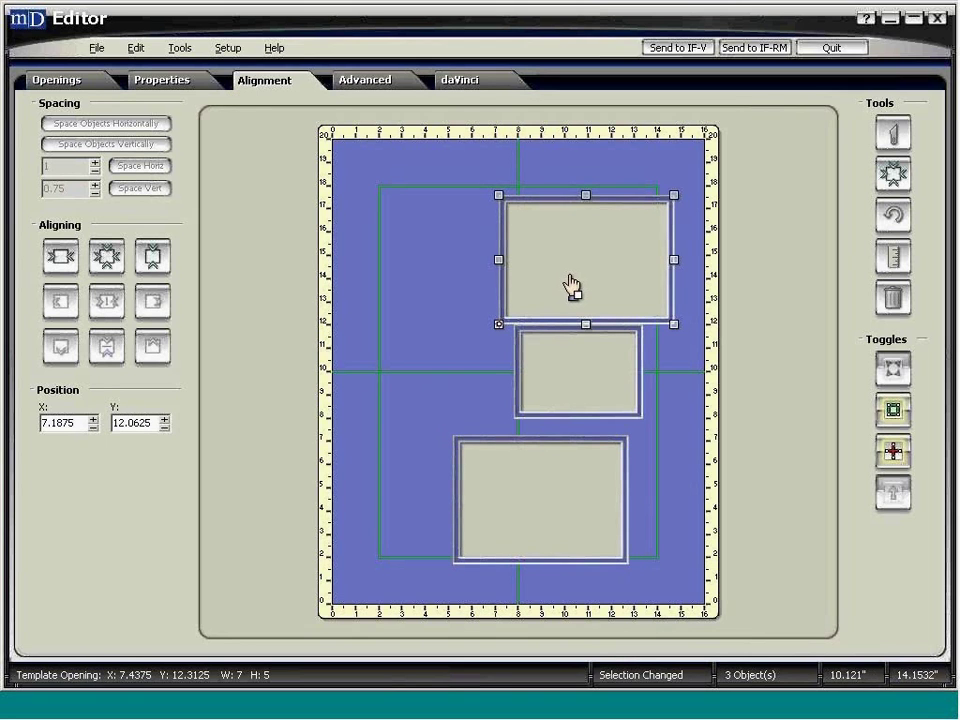
pyautogui.keyDown('shift'); pyautogui.click(560, 400); pyautogui.keyUp('shift')
pyautogui.keyDown('shift'); pyautogui.click(543, 502); pyautogui.keyUp('shift')
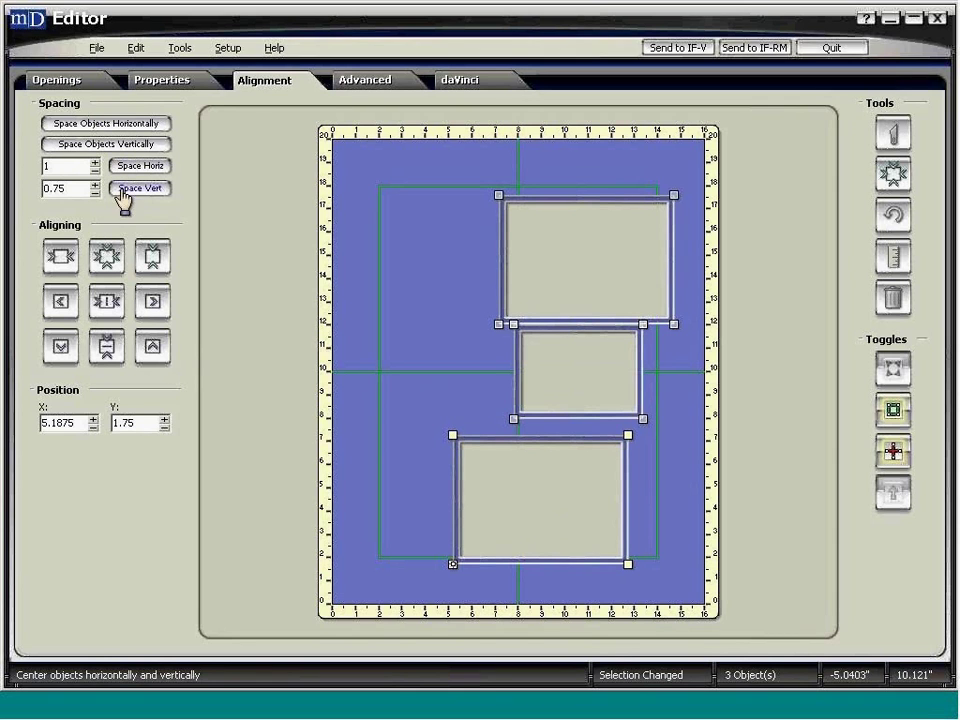
pyautogui.click(105, 301)
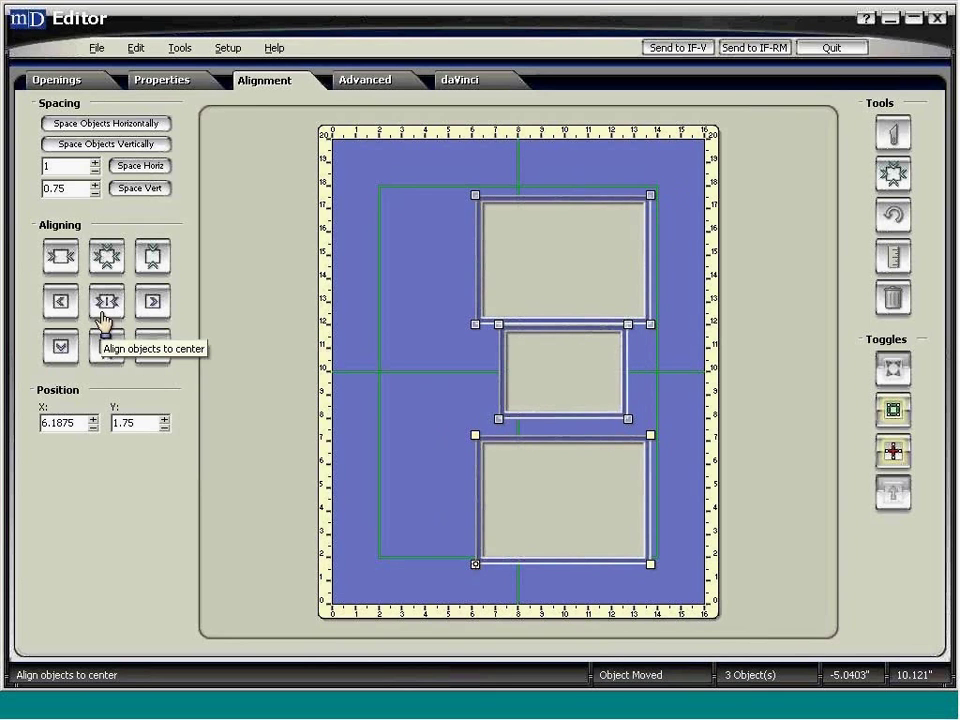
# Space the three openings vertically 0.7 apart and turn on automatic mat resizing
pyautogui.doubleClick(76, 189)
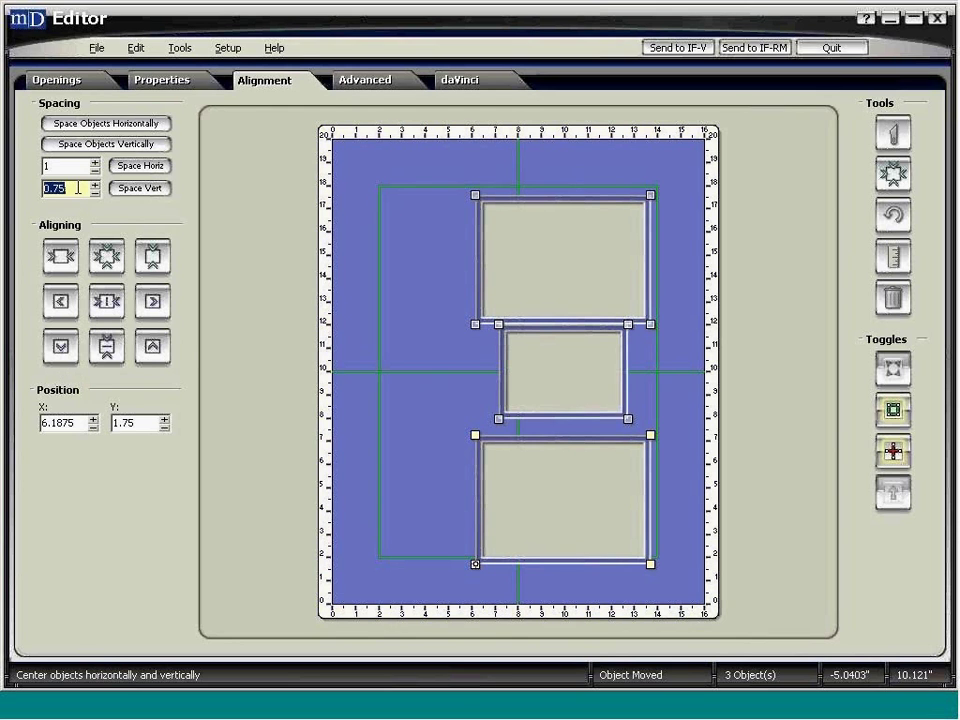
pyautogui.write('.7')
pyautogui.click(141, 190)
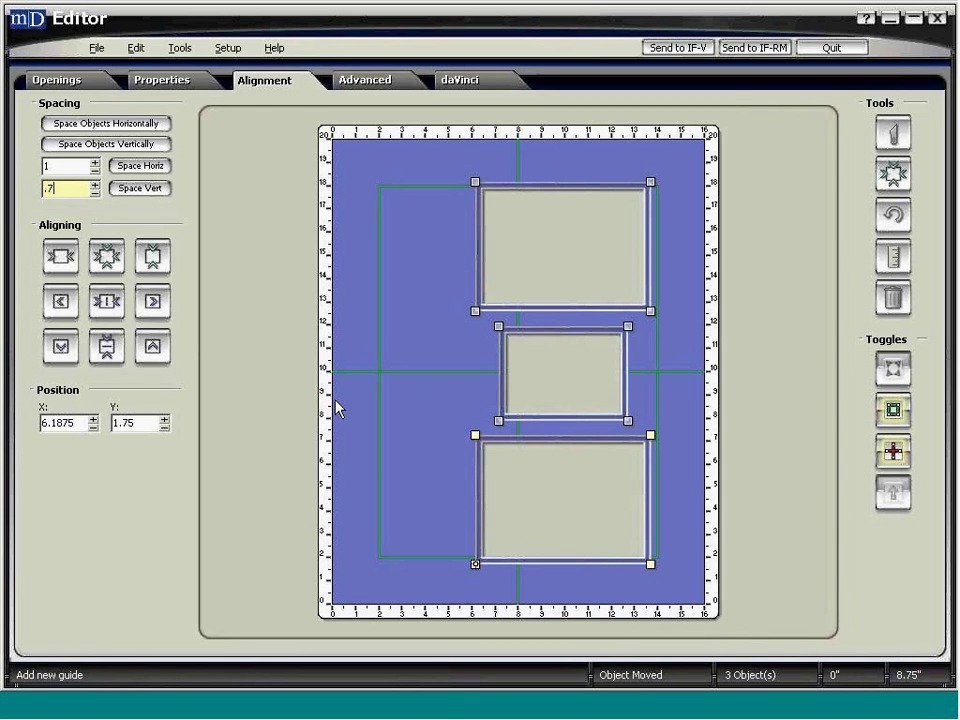
pyautogui.click(887, 374)
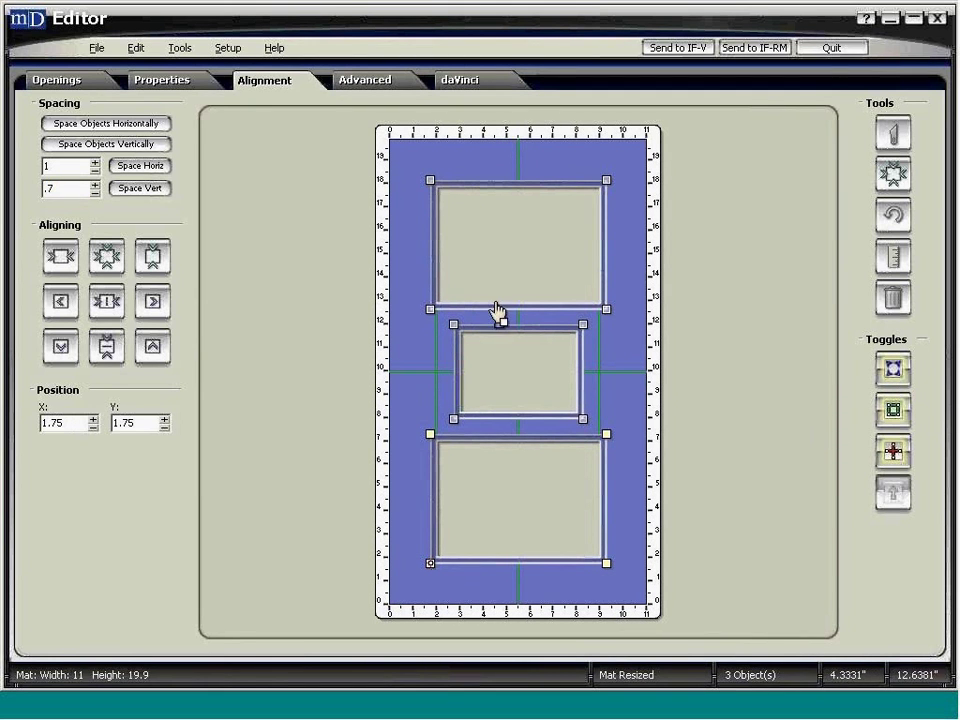
# Try moving the top 7 x 5 opening up and to the right, to about X 4.625, Y 15, and undo the move
pyautogui.click(600, 330)
pyautogui.moveTo(529, 274); pyautogui.dragTo(598, 222)
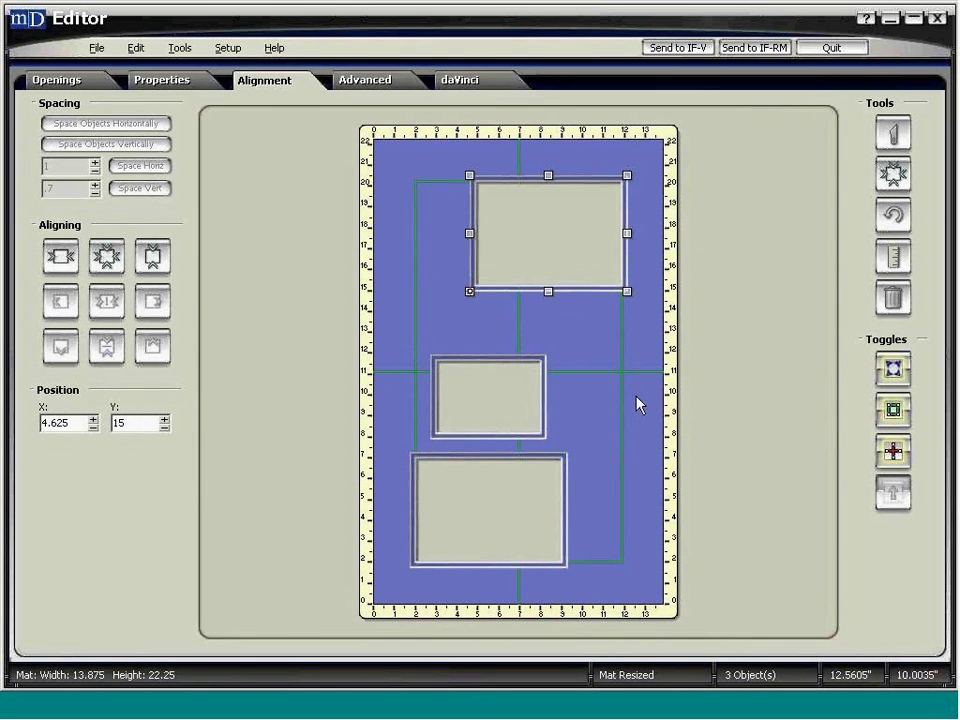
pyautogui.click(887, 227)
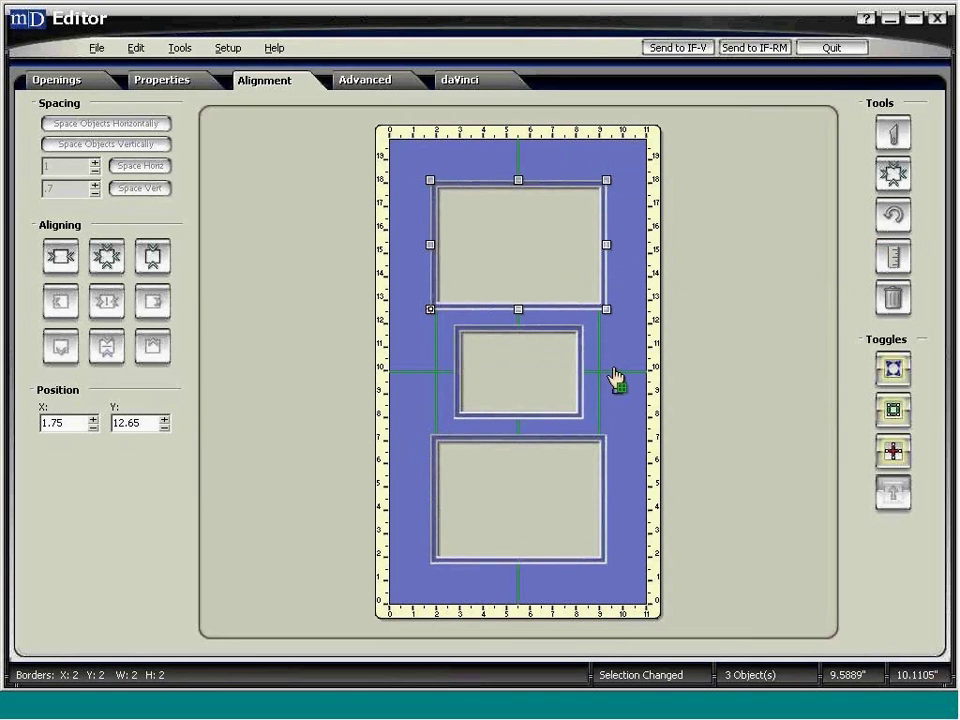
# Set the mat's top, left and right borders to 3 and the bottom border to 3.25
pyautogui.click(178, 84)
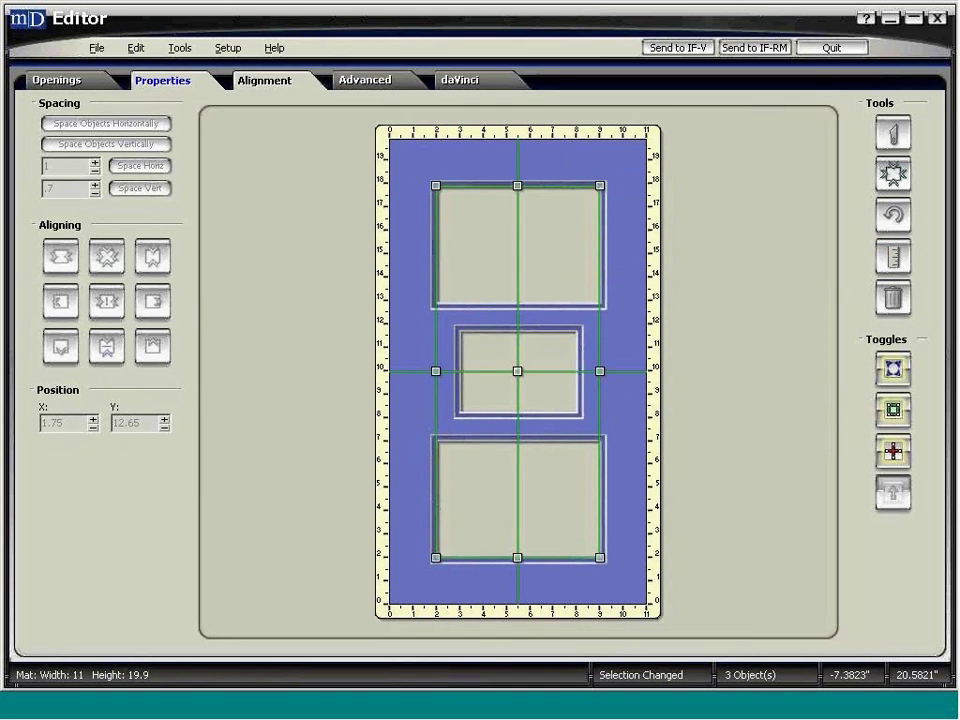
pyautogui.click(80, 135)
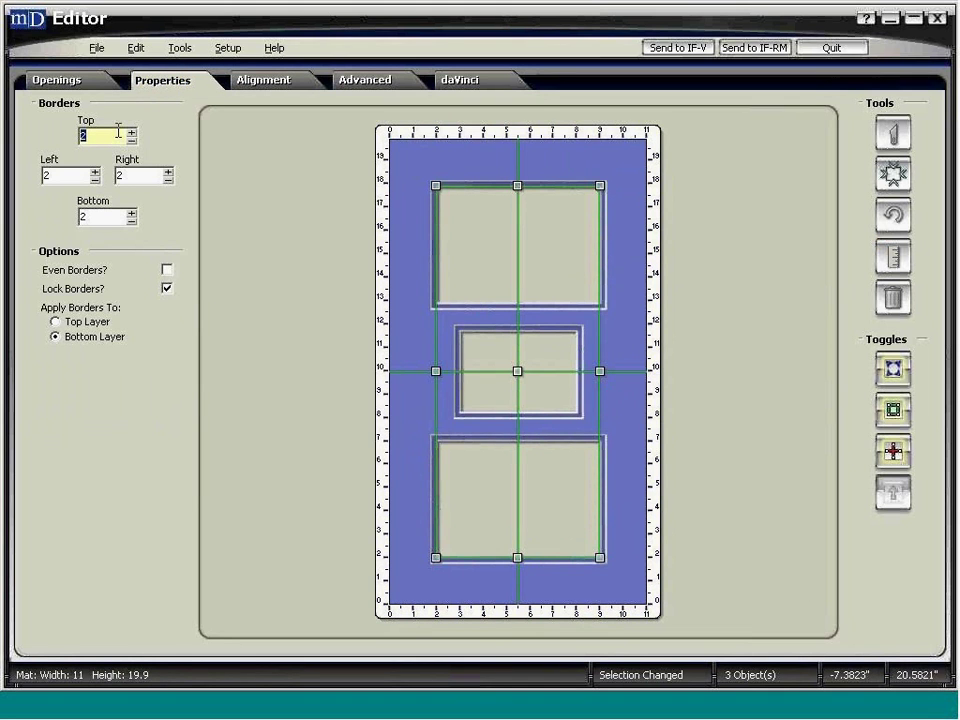
pyautogui.write('3')
pyautogui.press('Tab')
pyautogui.write('3')
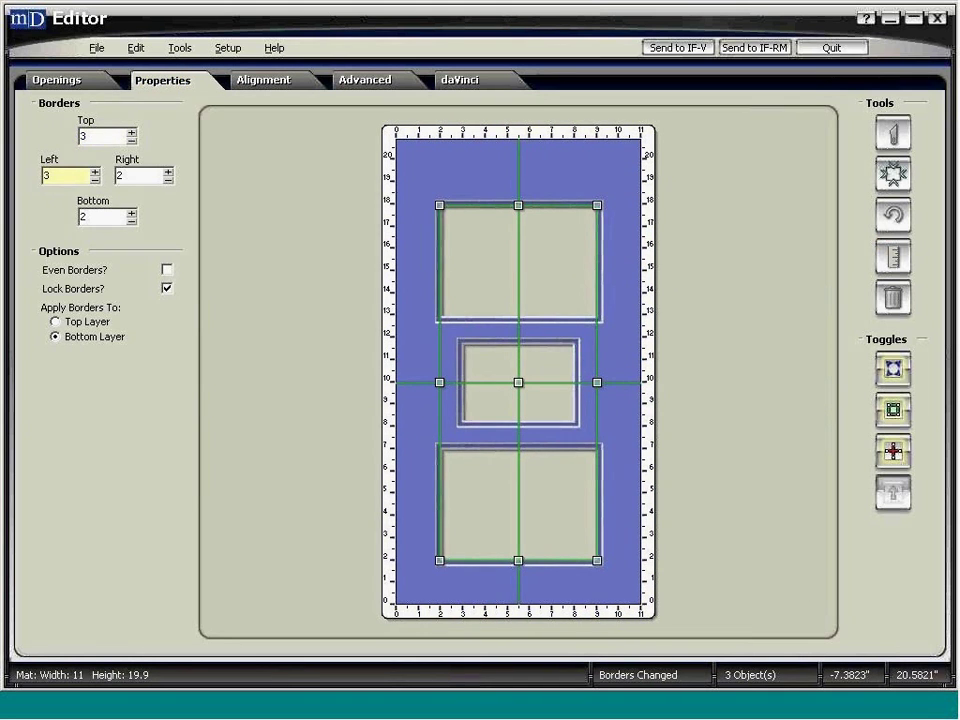
pyautogui.press('Tab')
pyautogui.write('3')
pyautogui.press('Tab')
pyautogui.write('3.25')
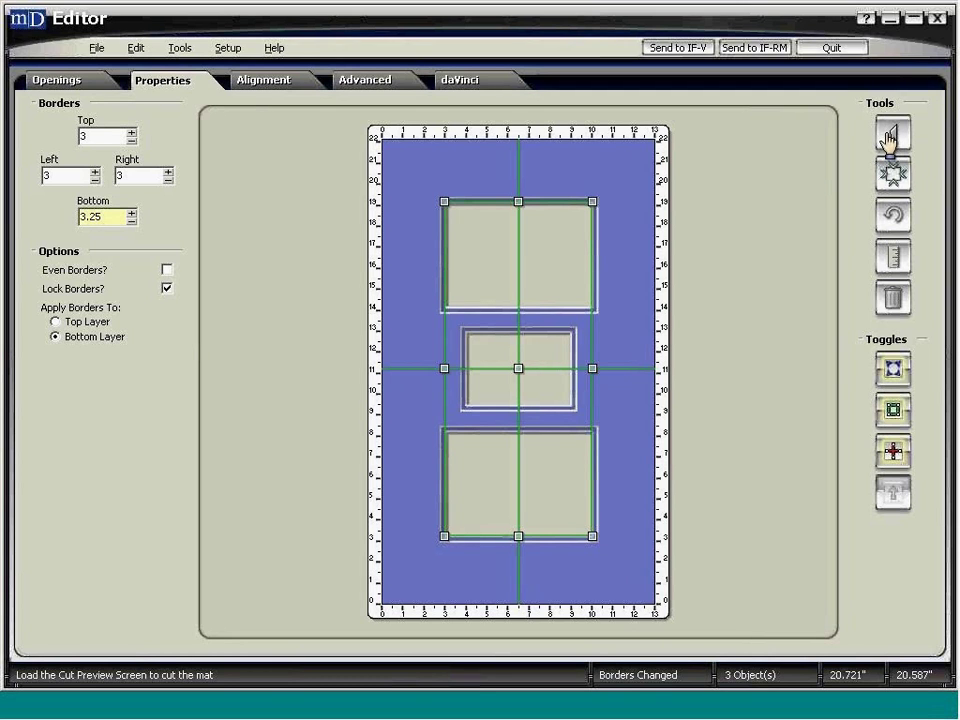
# Quit the current design in the editor and start a new mat design
pyautogui.click(830, 50)
pyautogui.click(484, 394)
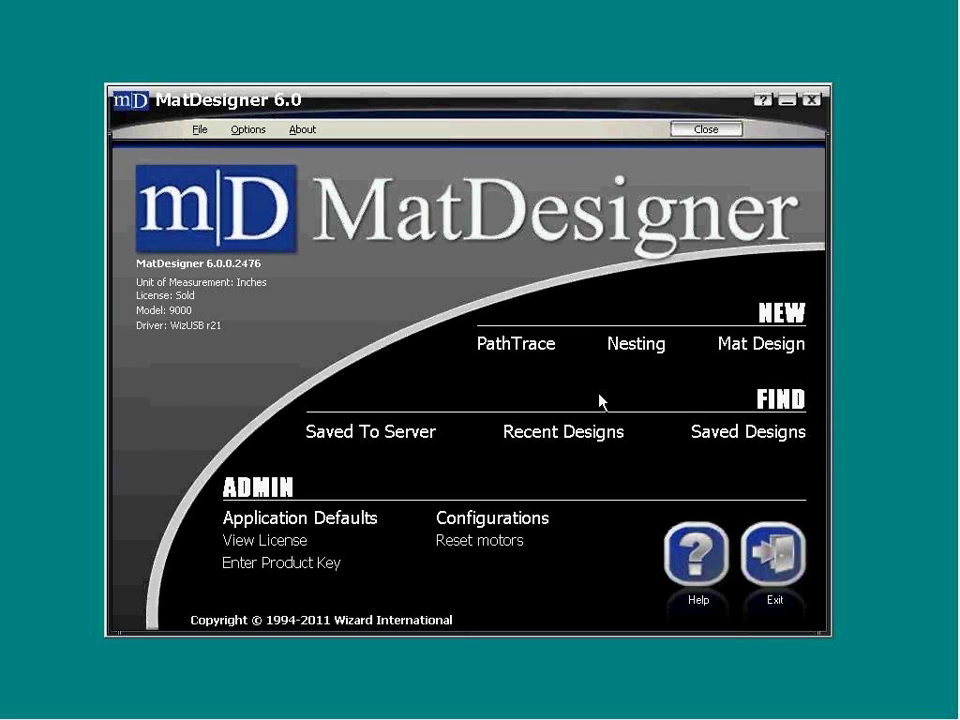
pyautogui.click(741, 346)
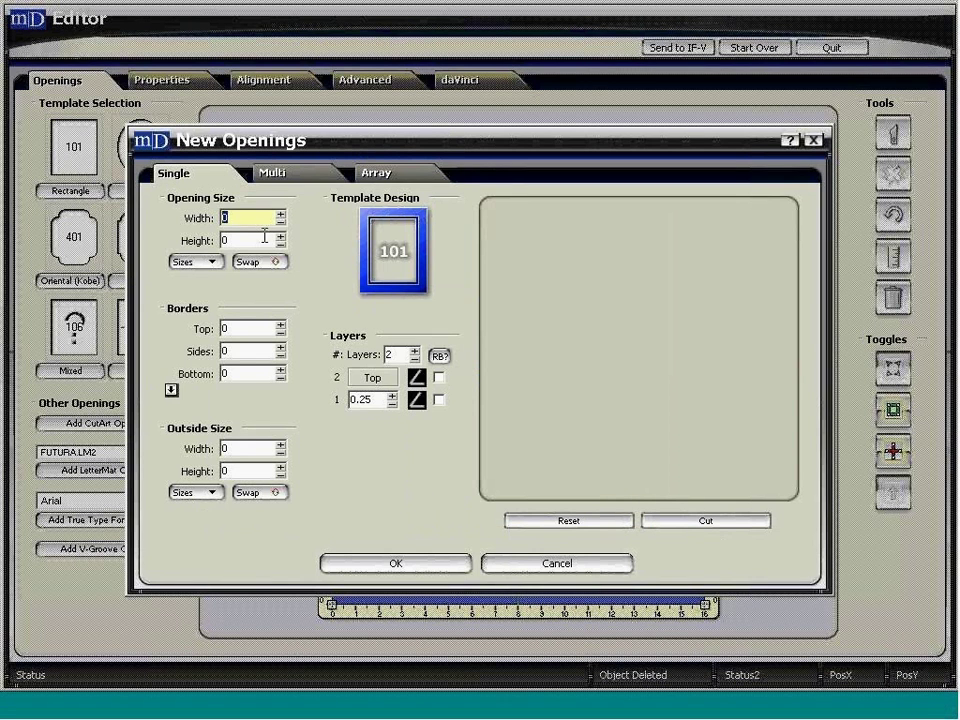
# Set the new single opening's size to 7 wide by 11 high
pyautogui.write('7')
pyautogui.press('Tab')
pyautogui.write('11')
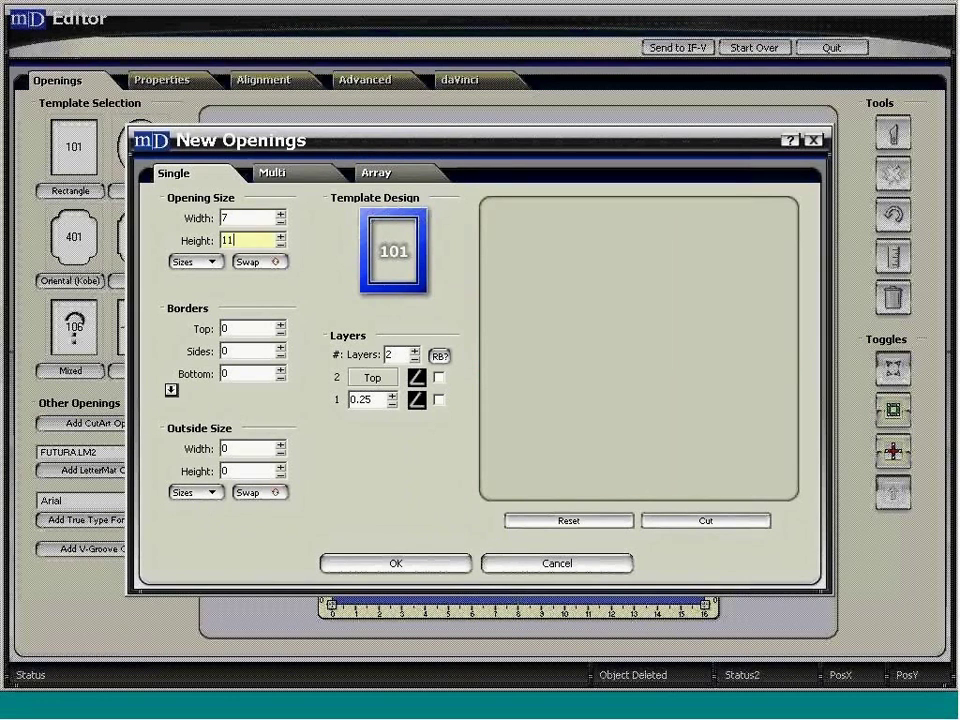
pyautogui.press('Tab')
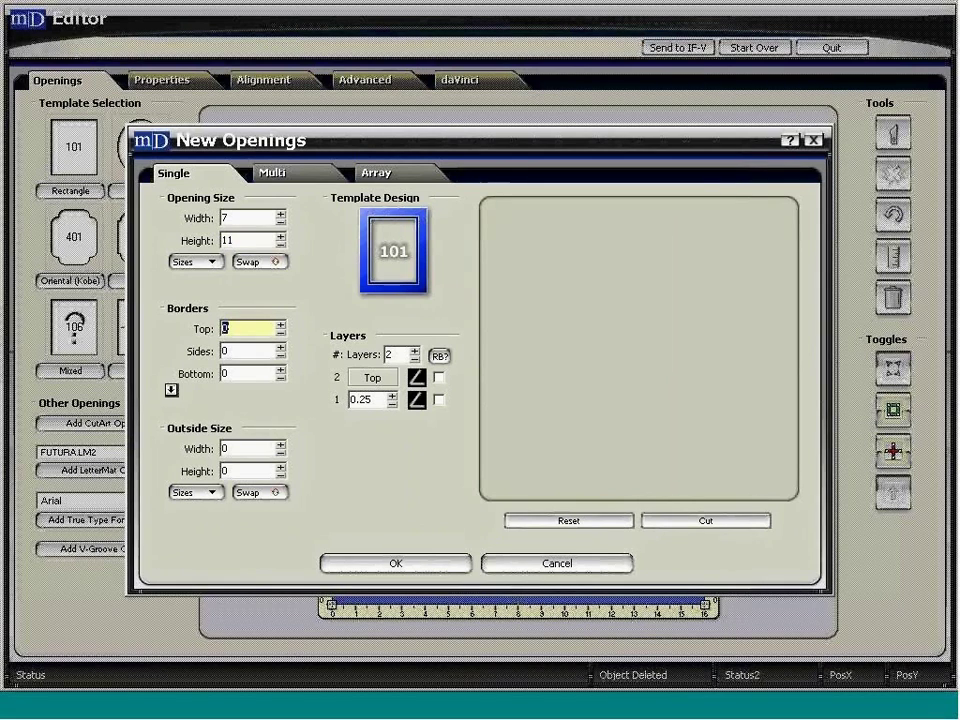
# Set the top and side borders to 3 and the bottom border to 3.25, and create the opening
pyautogui.write('3')
pyautogui.press('Tab')
pyautogui.write('3')
pyautogui.press('Tab')
pyautogui.write('3.2')
pyautogui.write('5')
pyautogui.press('Tab')
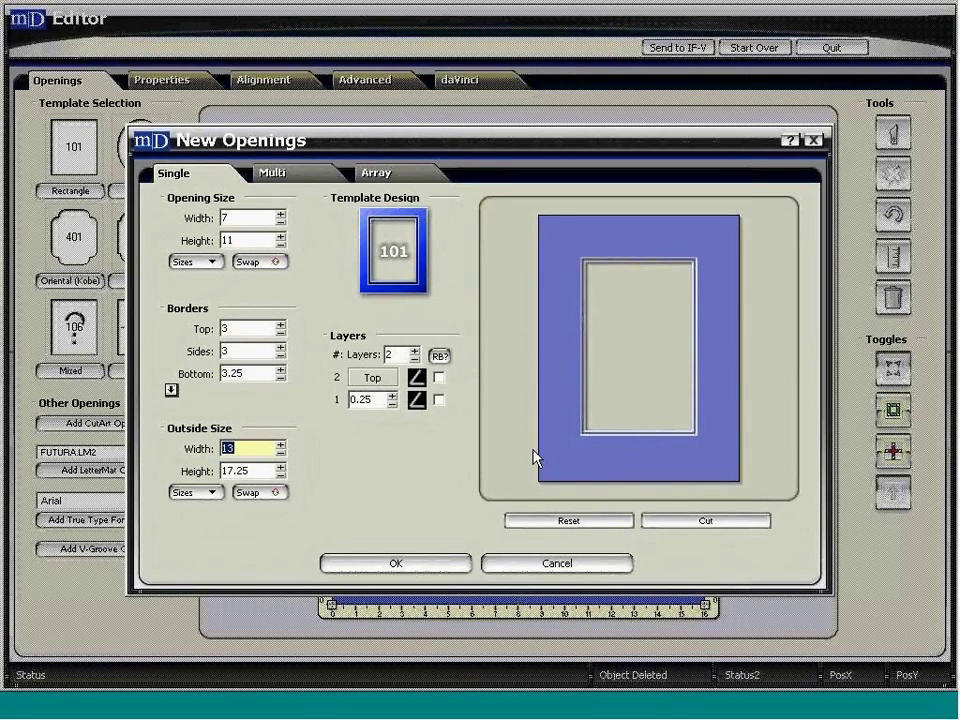
pyautogui.click(428, 568)
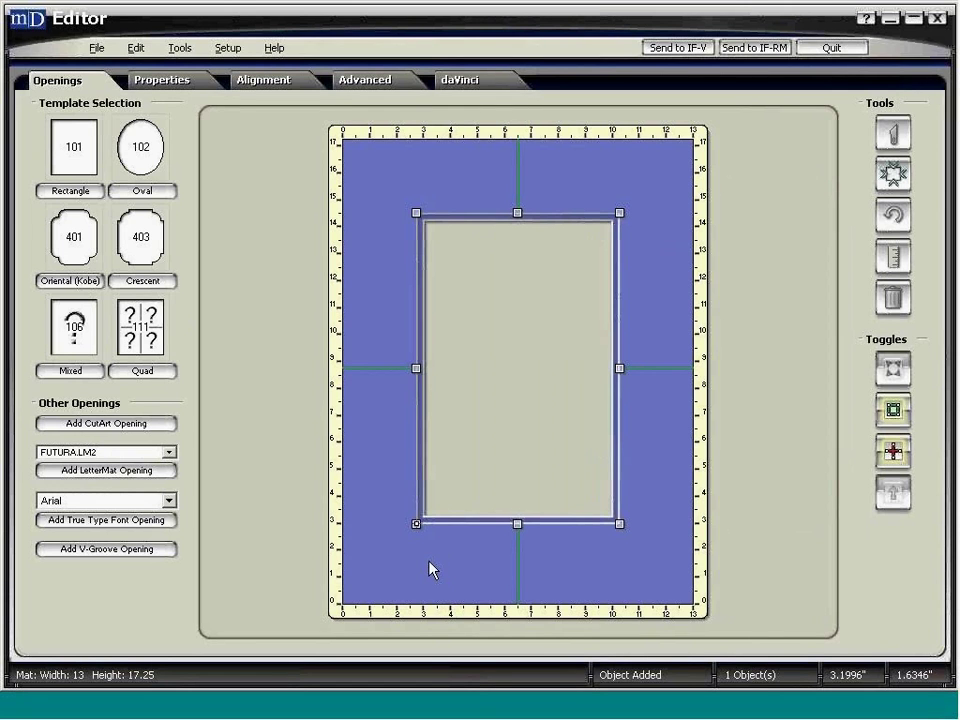
# Add two rectangular openings and place them one above the other over the large opening's right side
pyautogui.click(76, 153)
pyautogui.click(76, 150)
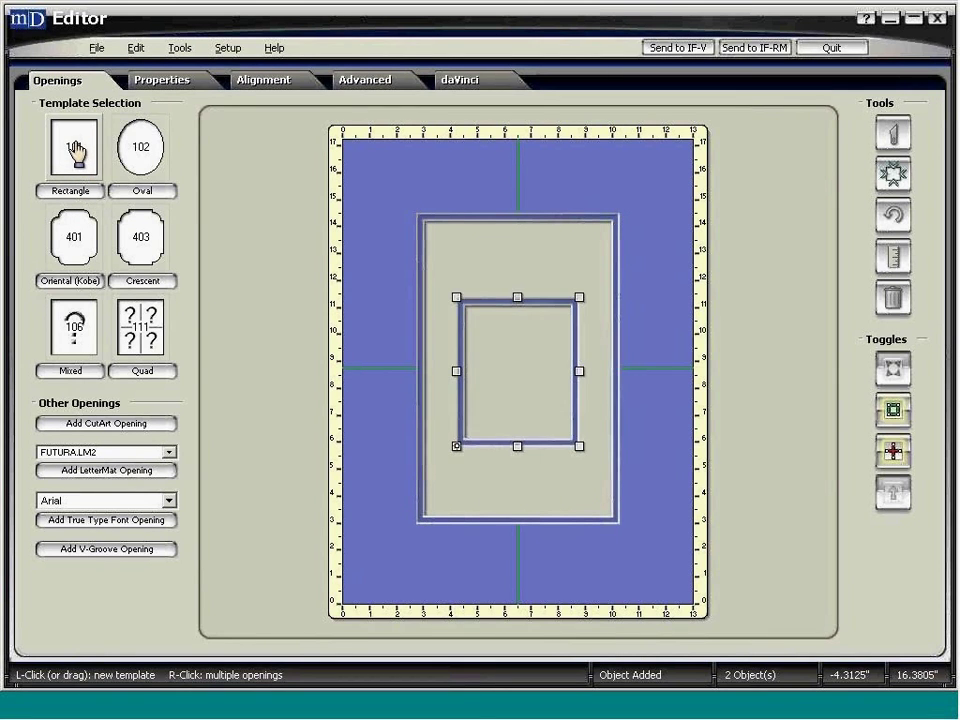
pyautogui.click(72, 146)
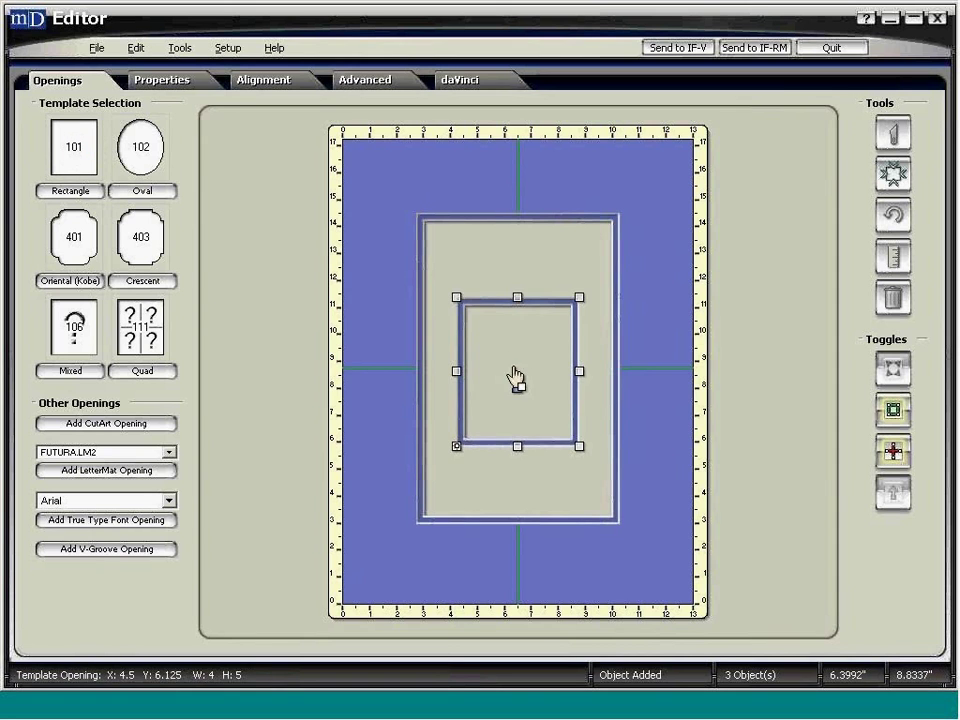
pyautogui.moveTo(514, 377); pyautogui.dragTo(625, 326)
pyautogui.moveTo(510, 420); pyautogui.dragTo(625, 530)
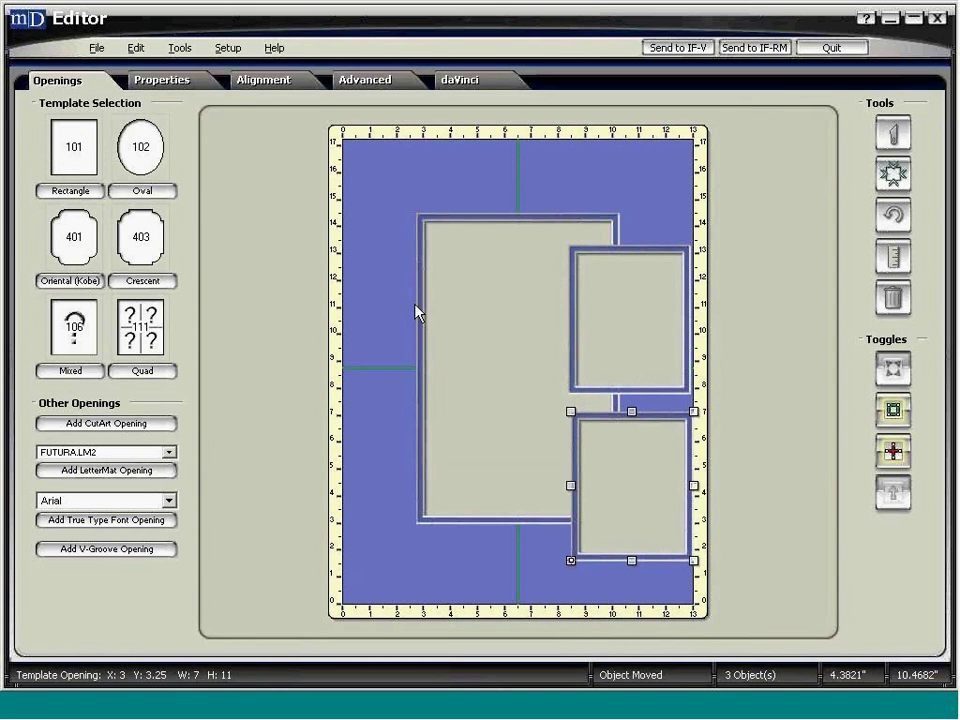
# Resize the lower small opening to 3 wide by 3 high
pyautogui.click(184, 84)
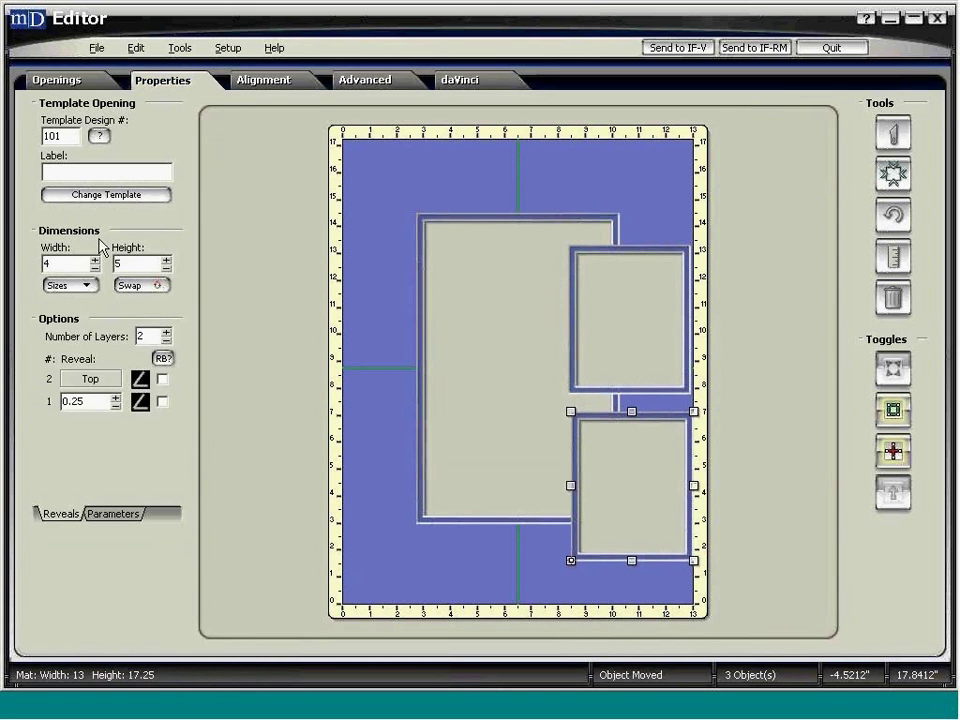
pyautogui.doubleClick(75, 257)
pyautogui.write('3')
pyautogui.press('Tab')
pyautogui.write('3')
# Resize the upper small opening to 5 wide by 3.5 high
pyautogui.click(622, 322)
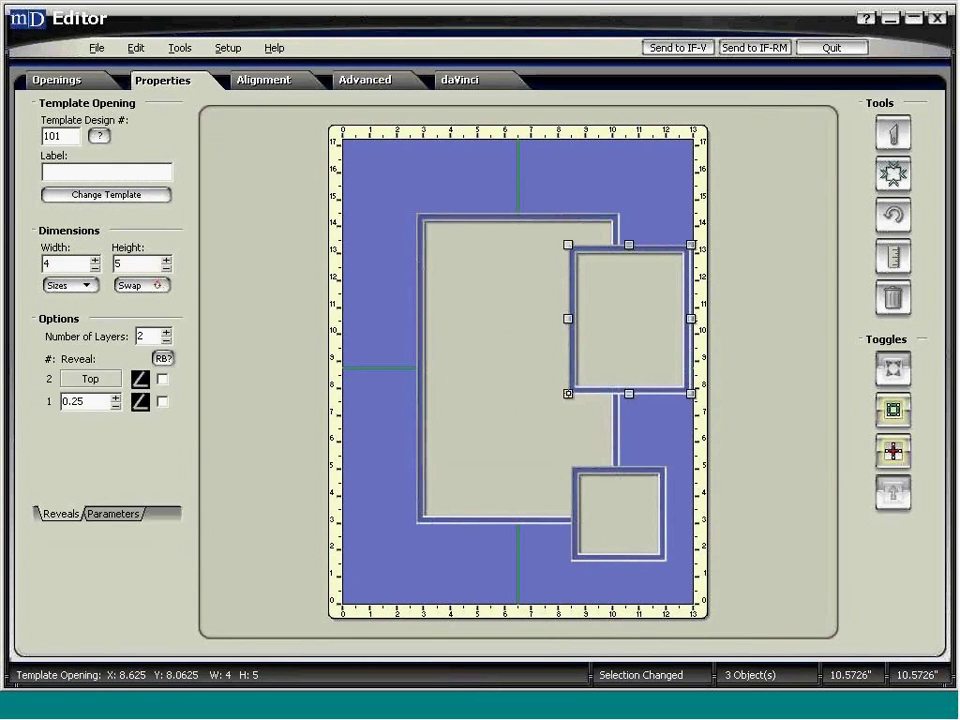
pyautogui.write('5')
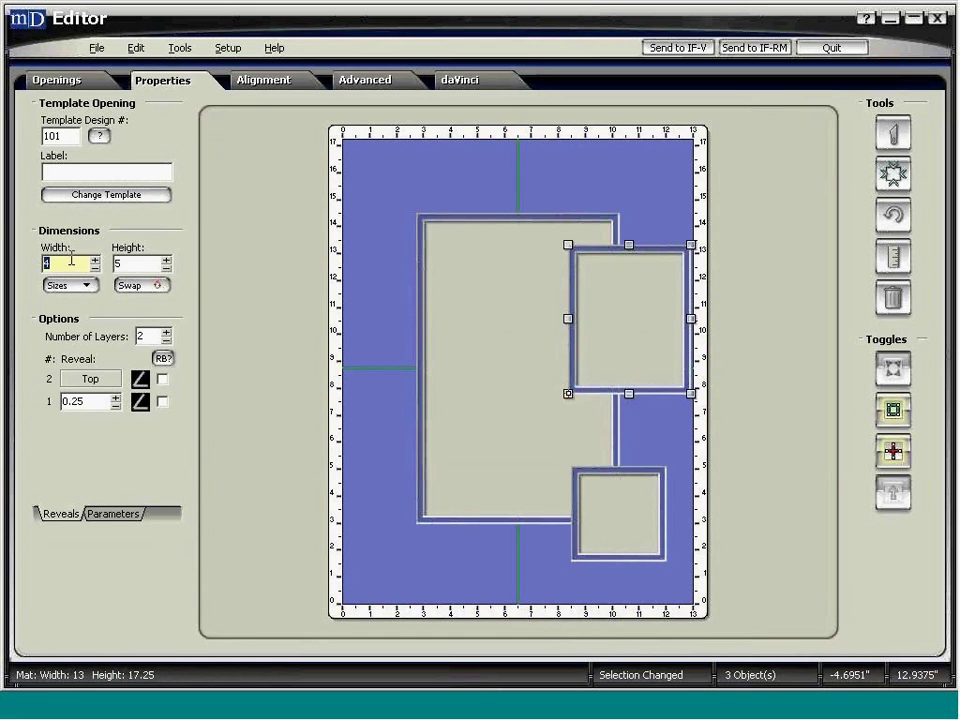
pyautogui.press('Tab')
pyautogui.write('3.5')
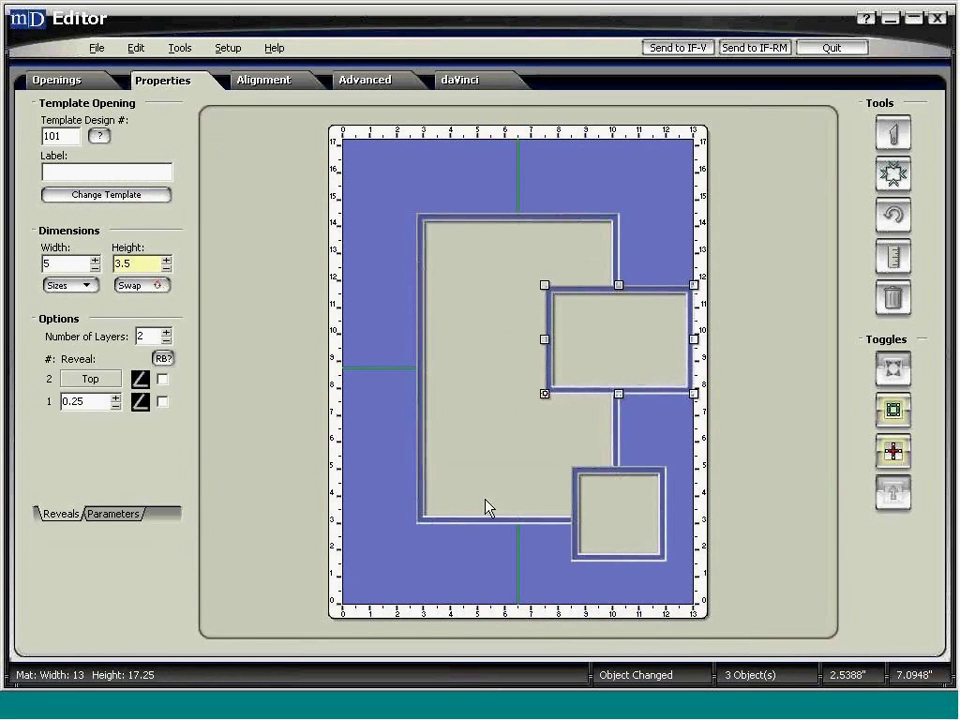
# Enlarge the mat using dynamic outside dimensions, and arrange the 5 x 3.5 opening above the 3 x 3 opening, both right of the large one
pyautogui.click(893, 368)
pyautogui.moveTo(570, 375); pyautogui.dragTo(729, 349)
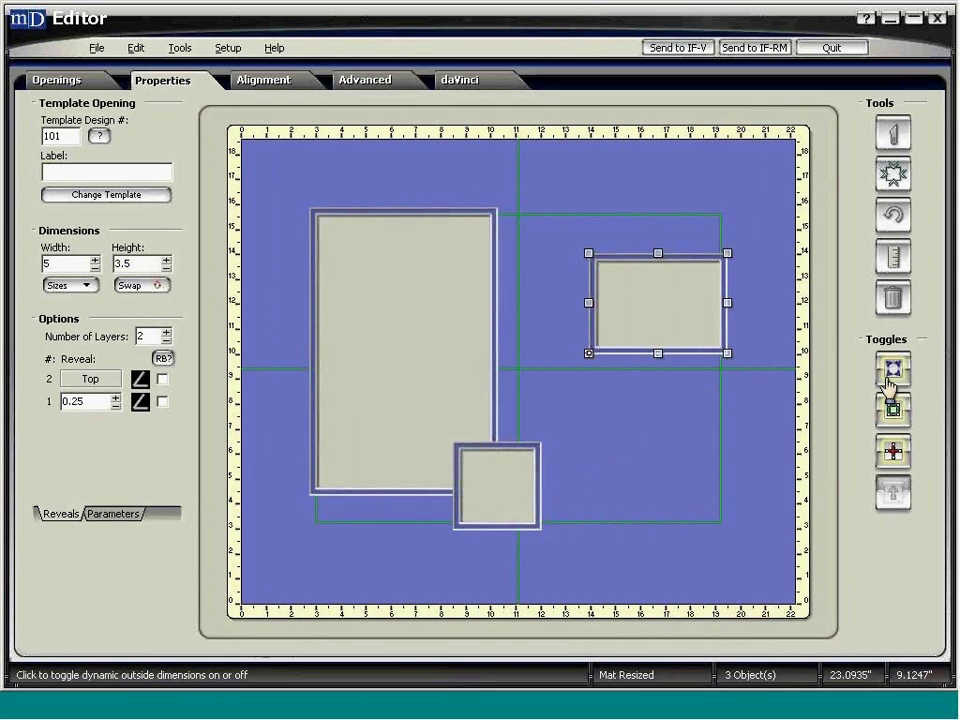
pyautogui.click(893, 368)
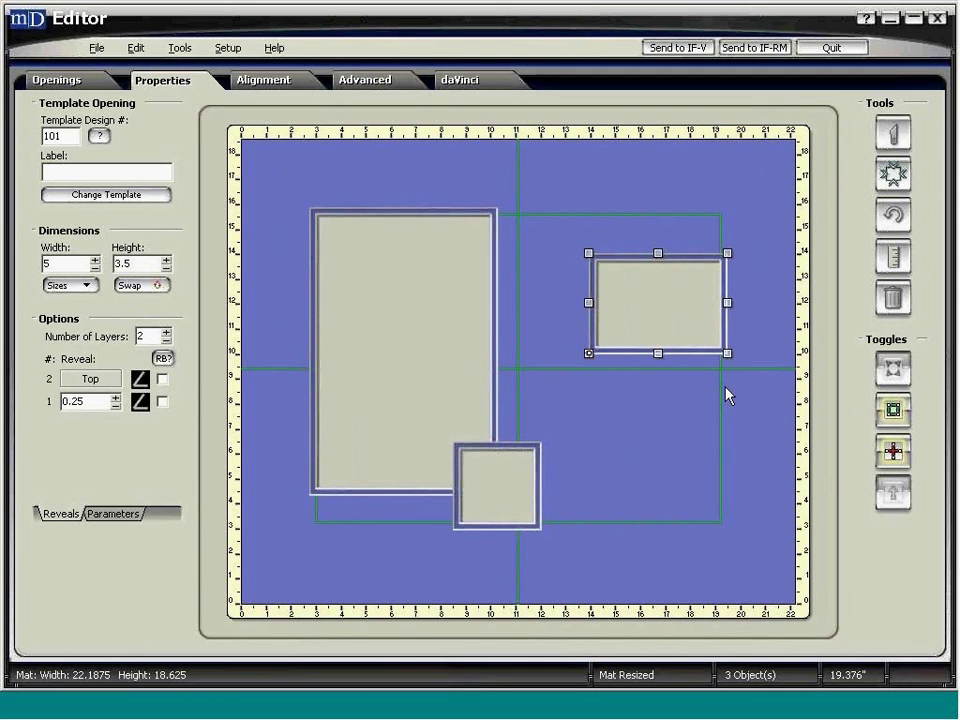
pyautogui.moveTo(652, 300); pyautogui.dragTo(597, 300)
pyautogui.moveTo(505, 490); pyautogui.dragTo(594, 441)
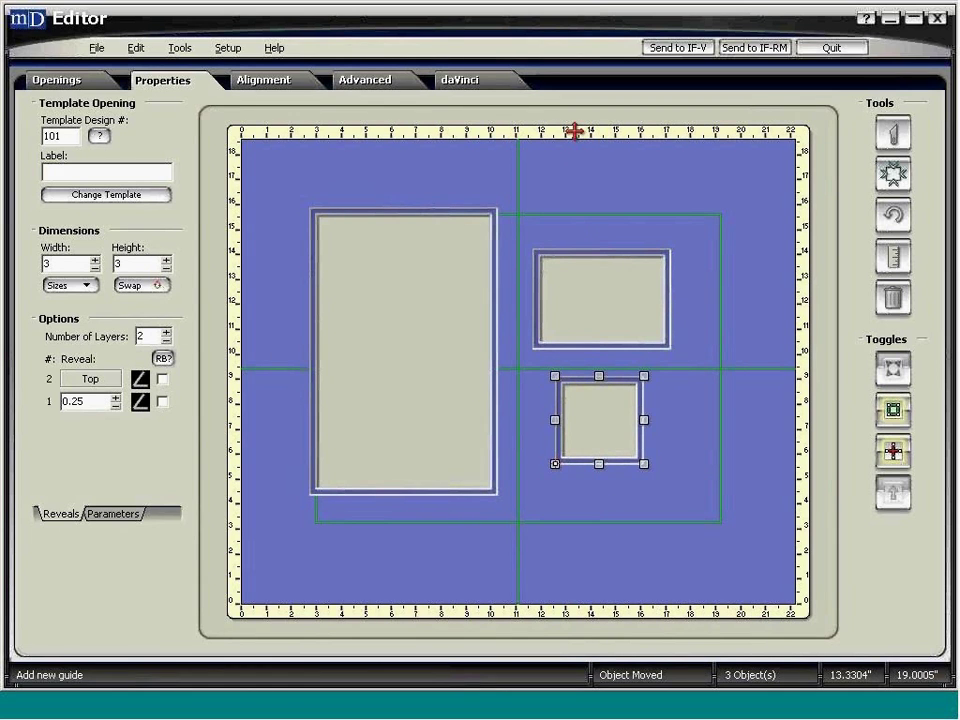
# Try pulling vertical and horizontal guides from the rulers onto the mat, and remove them again
pyautogui.moveTo(574, 131); pyautogui.dragTo(574, 170)
pyautogui.moveTo(803, 215); pyautogui.dragTo(750, 223)
pyautogui.moveTo(668, 132); pyautogui.dragTo(668, 182)
pyautogui.moveTo(605, 180); pyautogui.dragTo(600, 118)
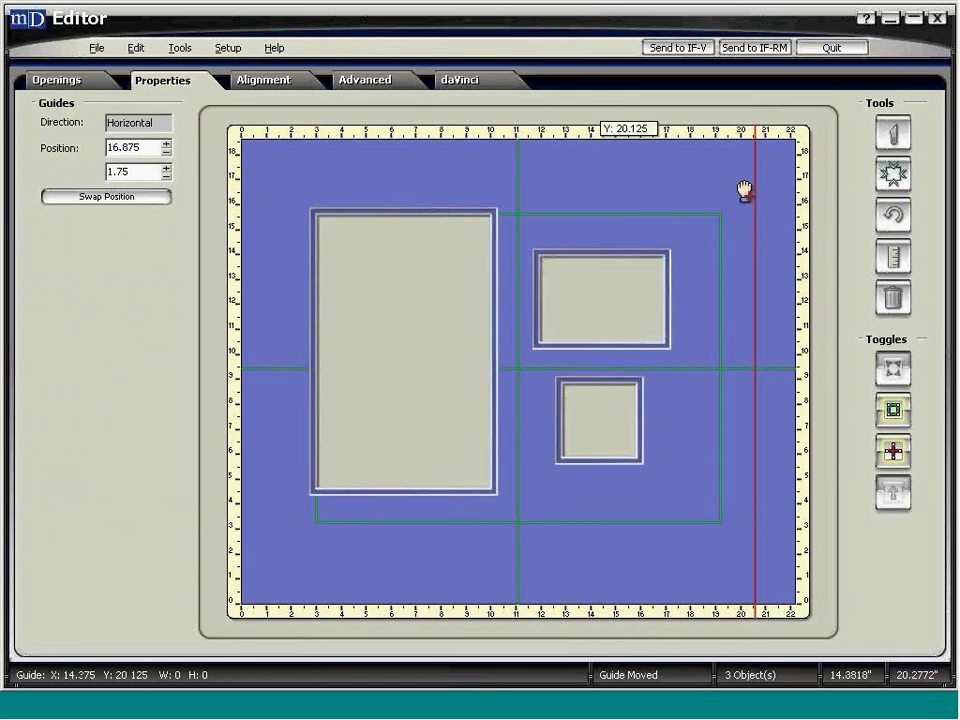
pyautogui.moveTo(757, 198); pyautogui.dragTo(858, 190)
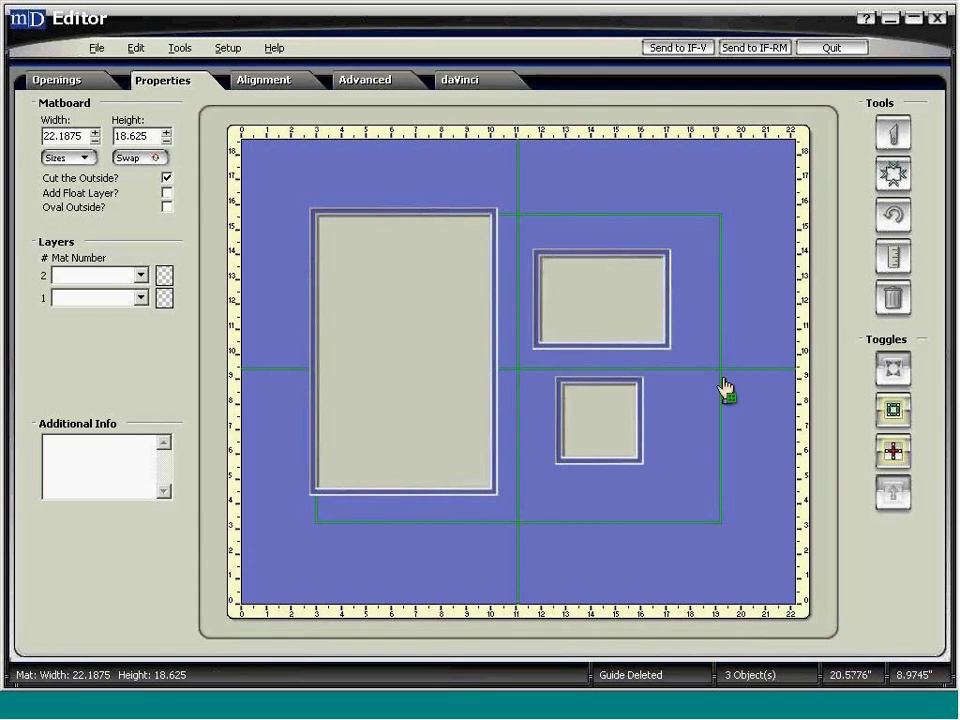
# Add a vertical guide .75 from the right of the 7 x 11 opening and snap the 5 x 3.5 opening's left edge to it
pyautogui.click(588, 303)
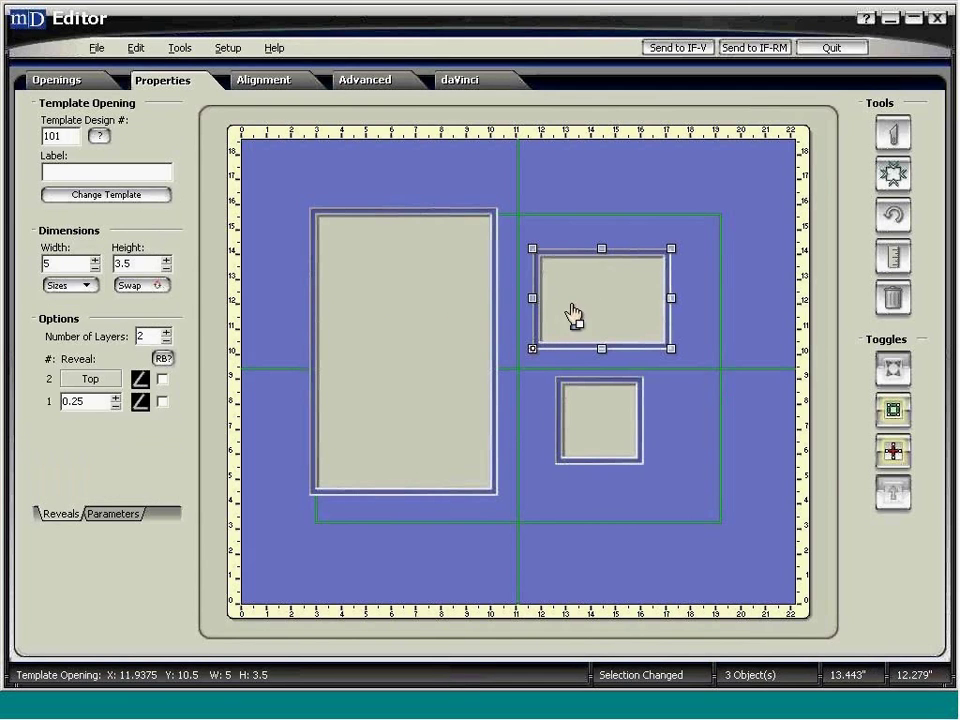
pyautogui.click(414, 306)
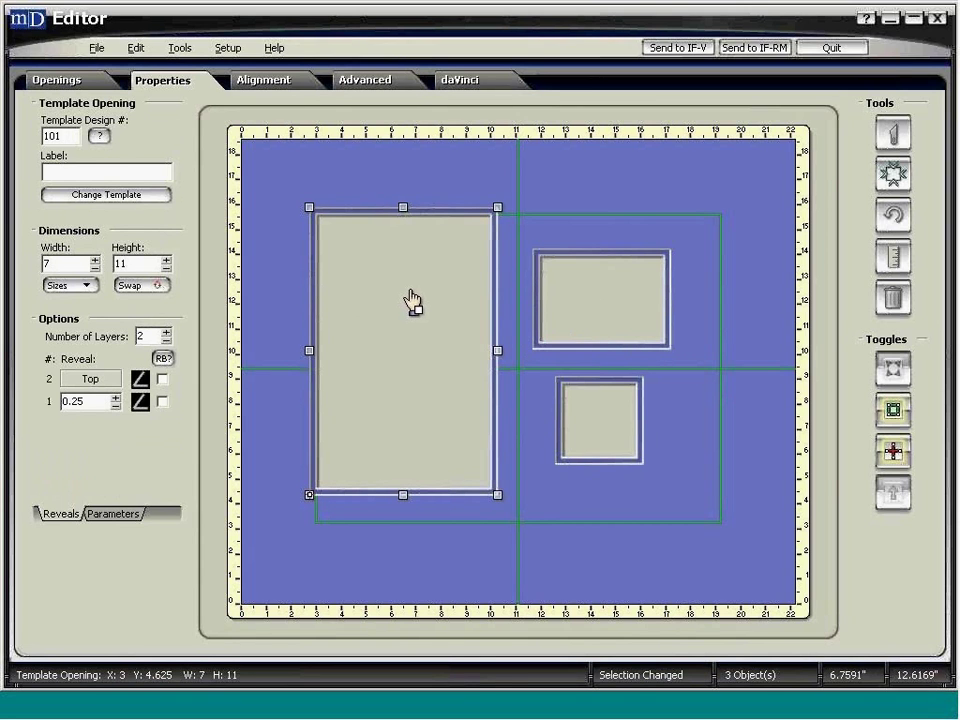
pyautogui.rightClick(413, 301)
pyautogui.moveTo(471, 507)
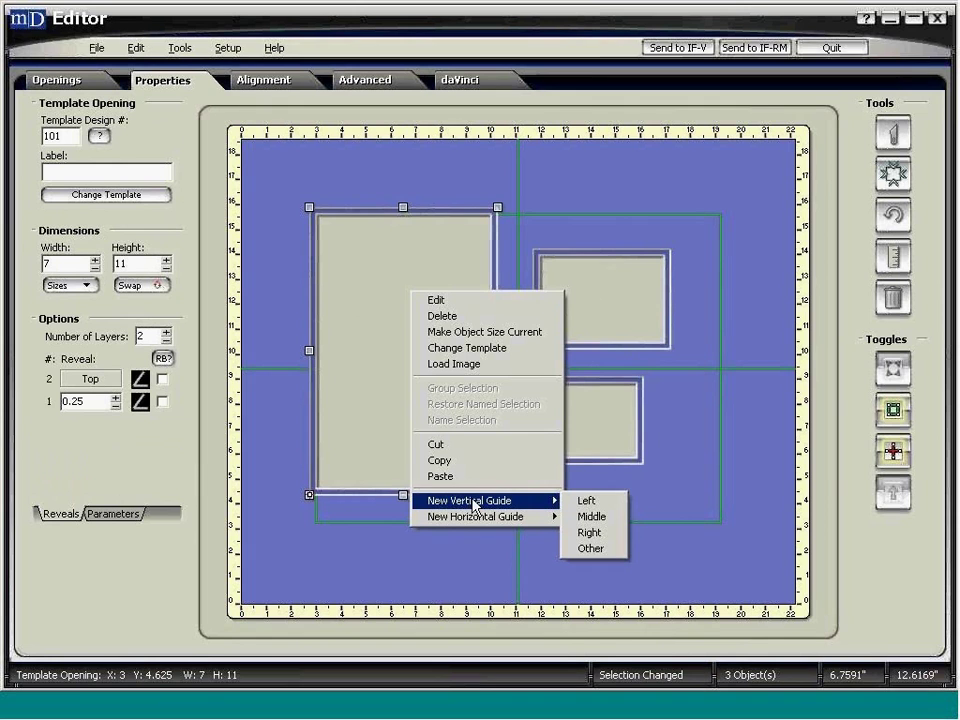
pyautogui.click(611, 549)
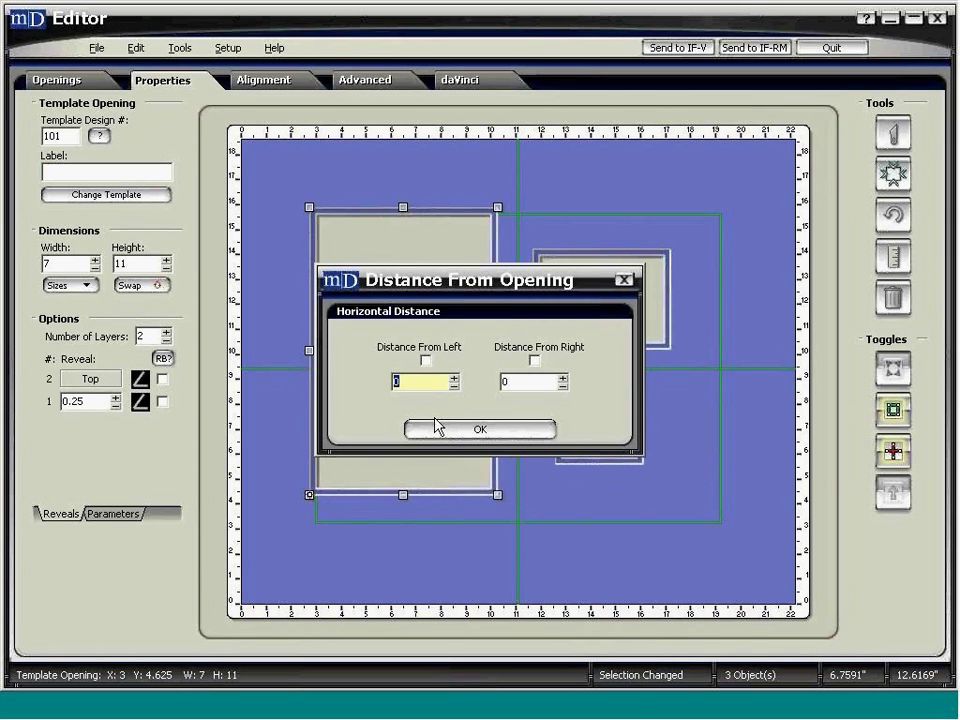
pyautogui.click(528, 384)
pyautogui.write('.75')
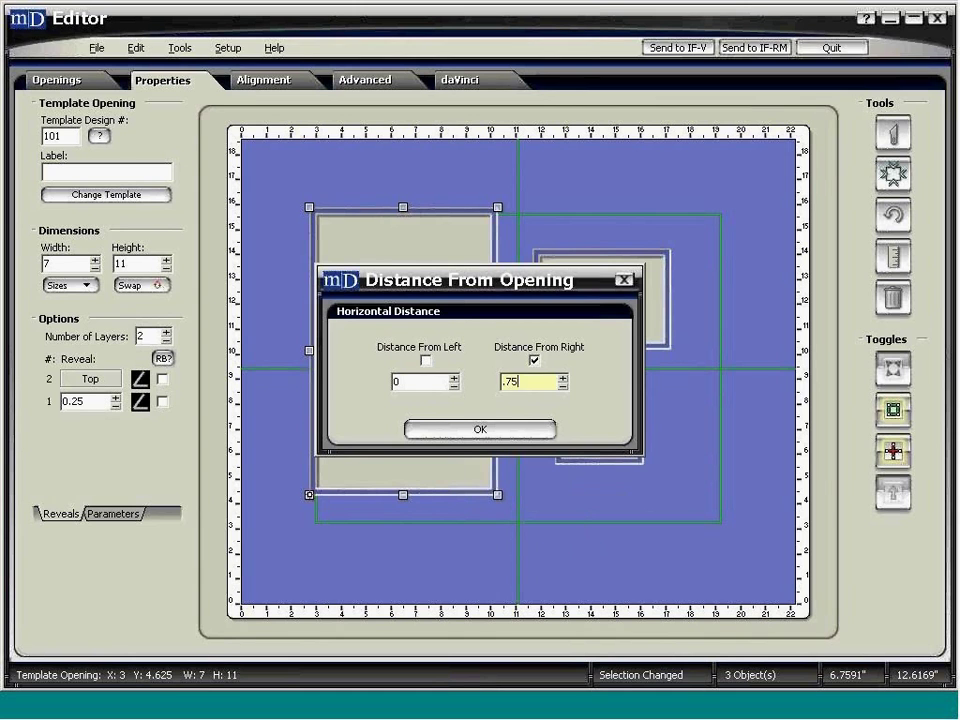
pyautogui.click(488, 434)
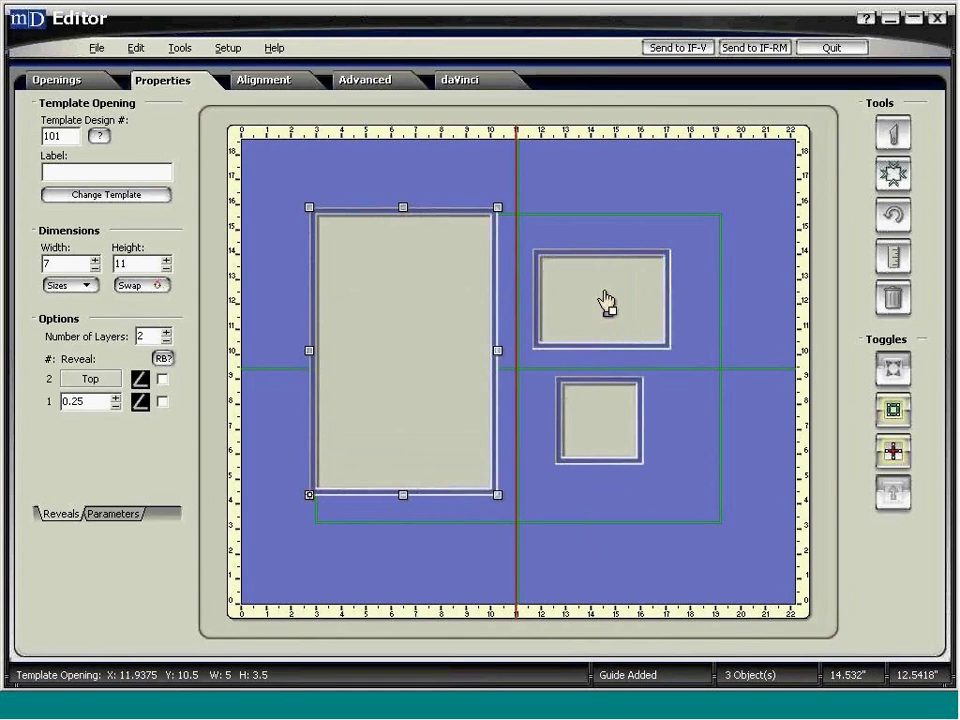
pyautogui.moveTo(606, 296)
pyautogui.mouseDown()
pyautogui.moveTo(593, 285)
pyautogui.moveTo(591, 294)
pyautogui.mouseUp()
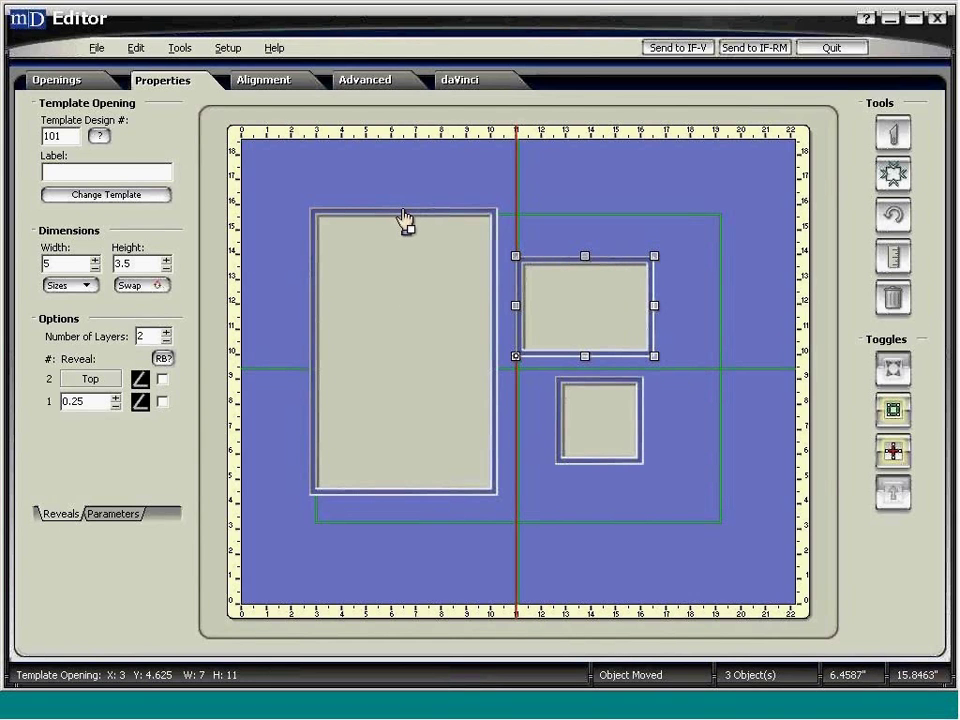
# Add a horizontal guide -1.25 from the top of the 7 x 11 opening and snap the 5 x 3.5 opening's top edge to it
pyautogui.rightClick(401, 279)
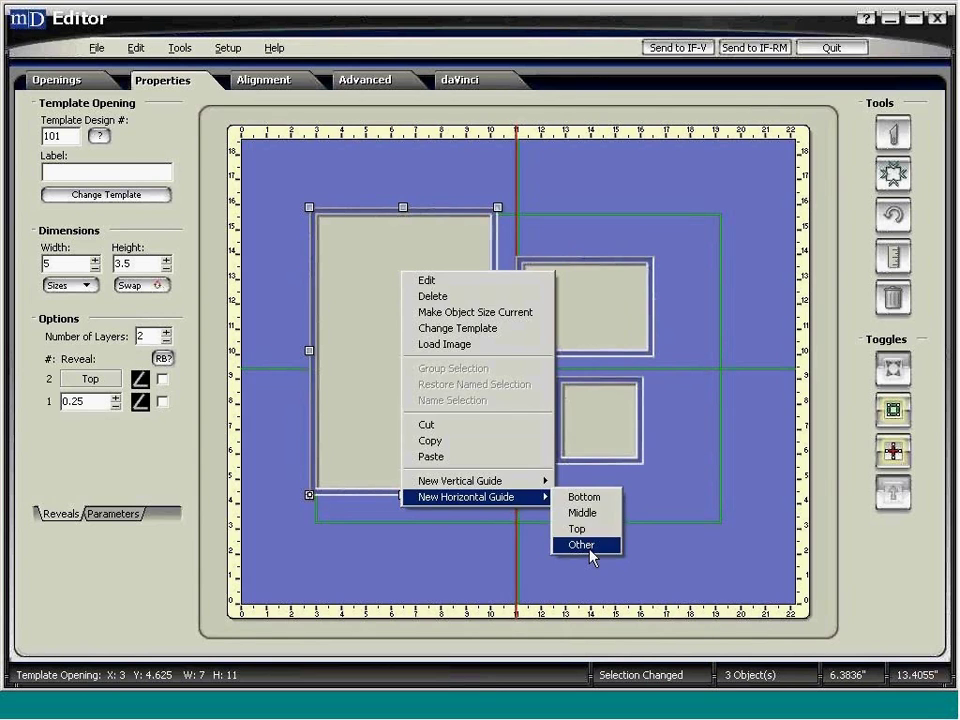
pyautogui.click(589, 551)
pyautogui.click(532, 382)
pyautogui.write('-1.25')
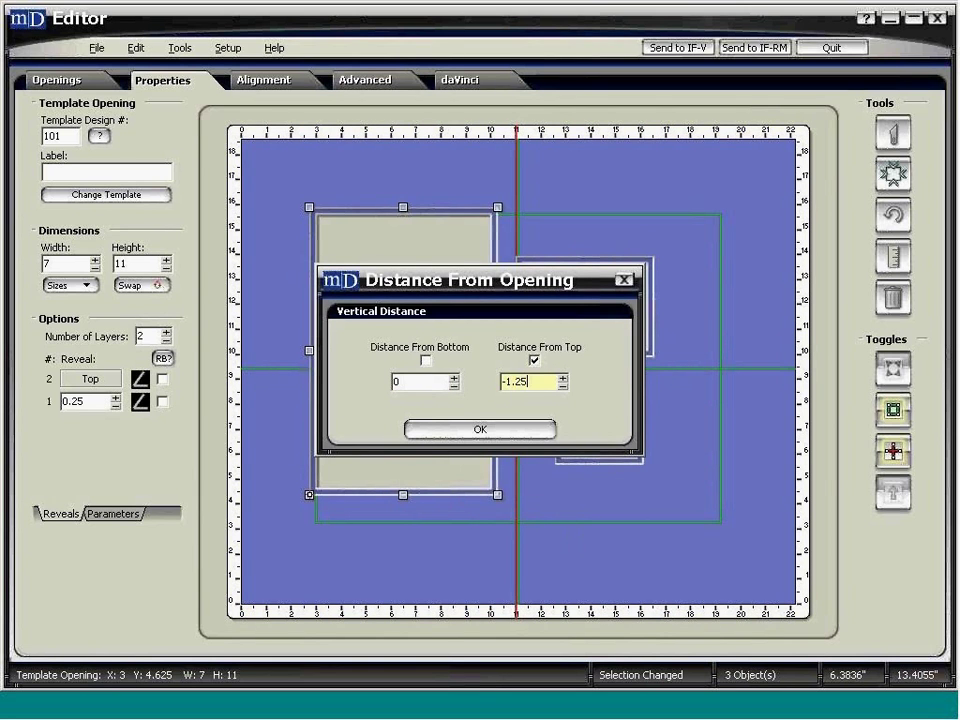
pyautogui.click(500, 433)
pyautogui.moveTo(583, 321); pyautogui.dragTo(575, 292)
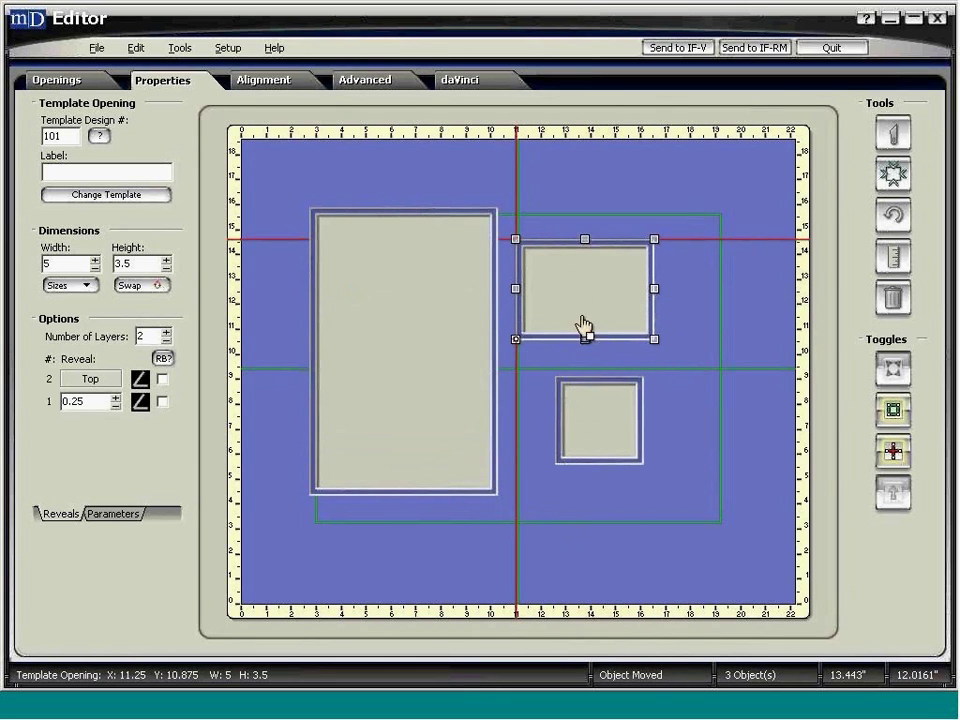
# Add a vertical guide through the middle of the 5 x 3.5 opening and center the 3 x 3 opening on it
pyautogui.click(602, 425)
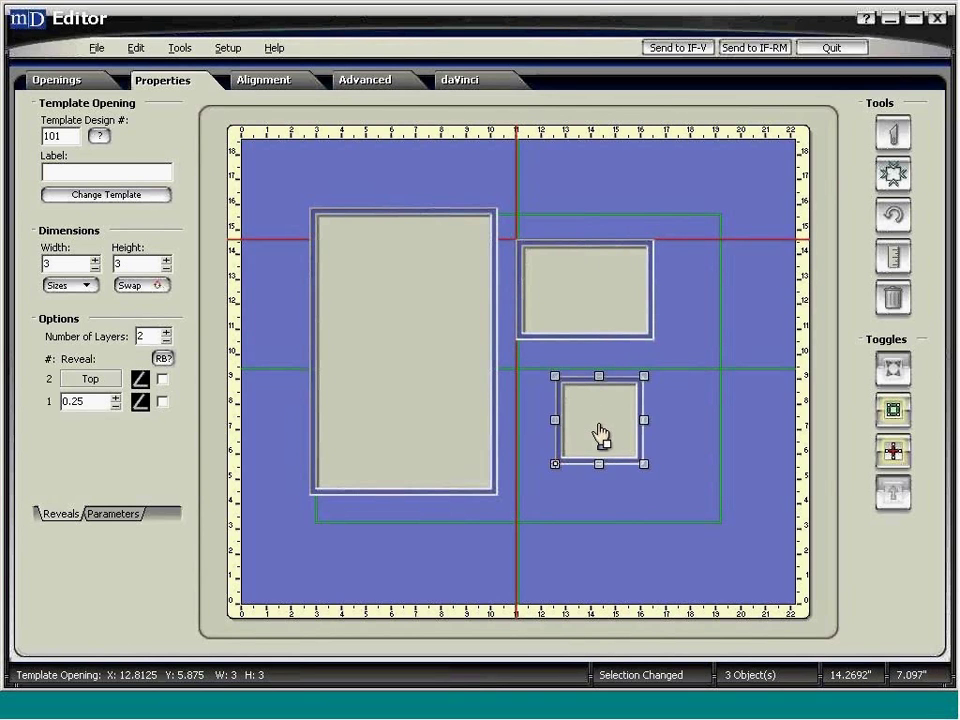
pyautogui.click(582, 291)
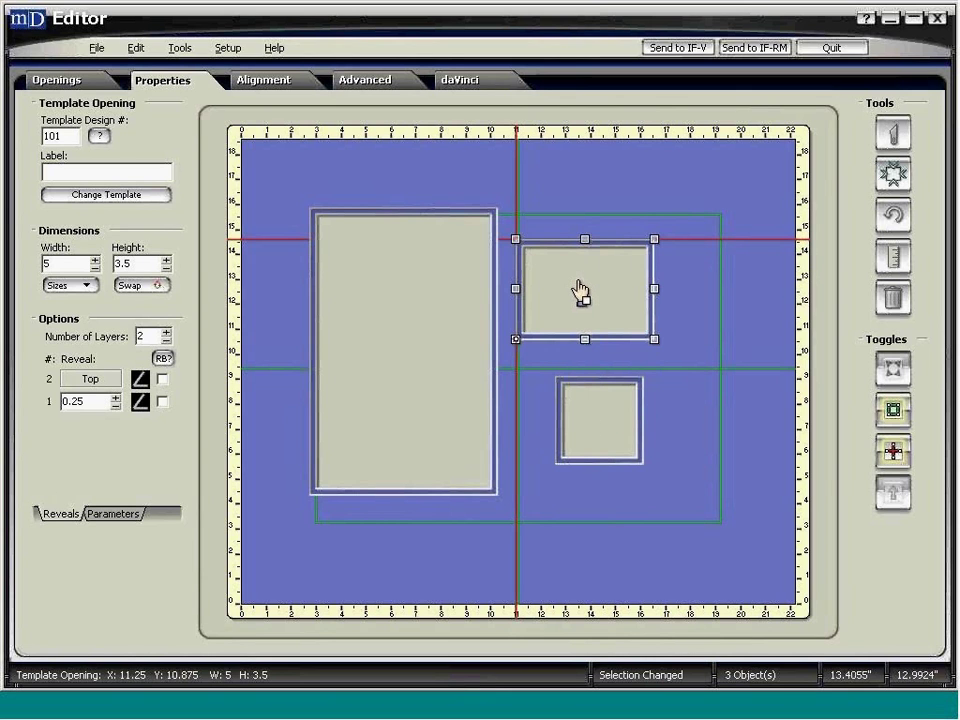
pyautogui.rightClick(581, 287)
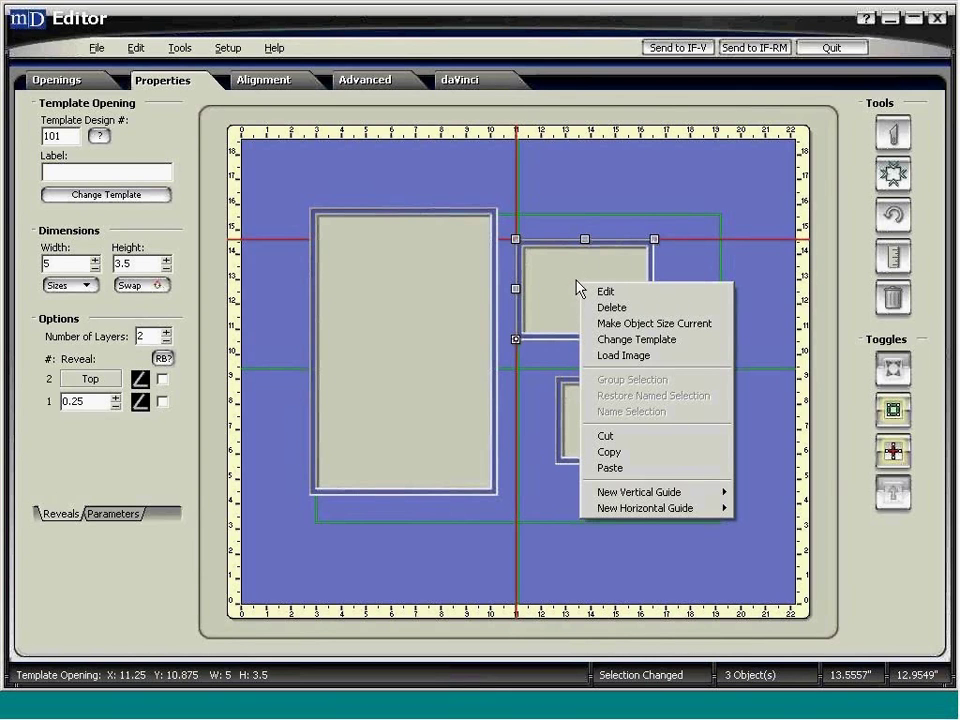
pyautogui.moveTo(640, 494)
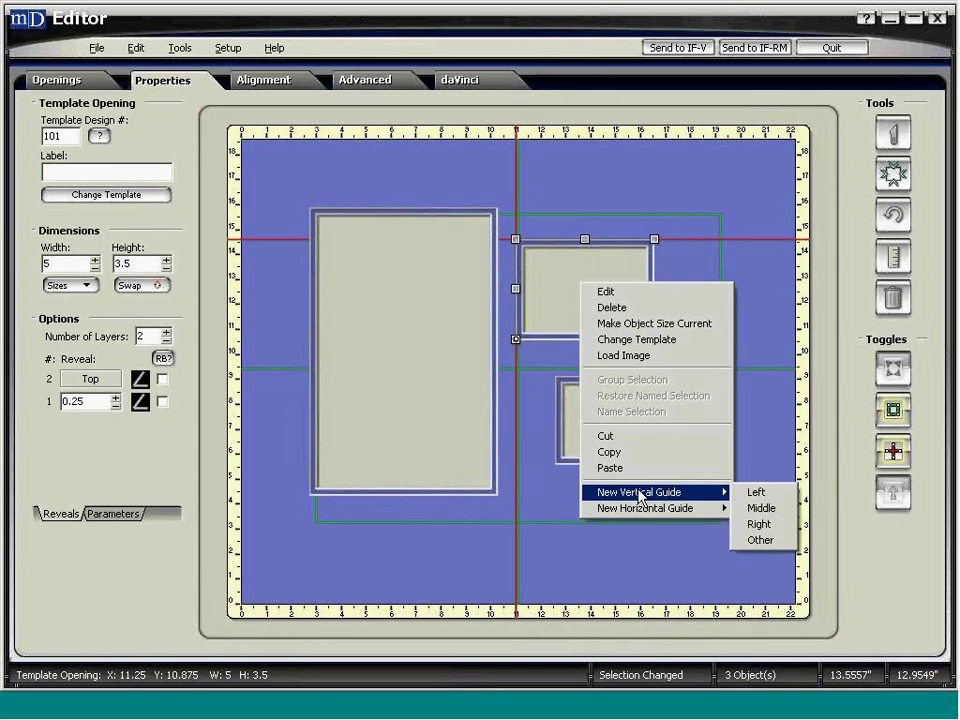
pyautogui.click(761, 508)
pyautogui.moveTo(614, 430); pyautogui.dragTo(589, 422)
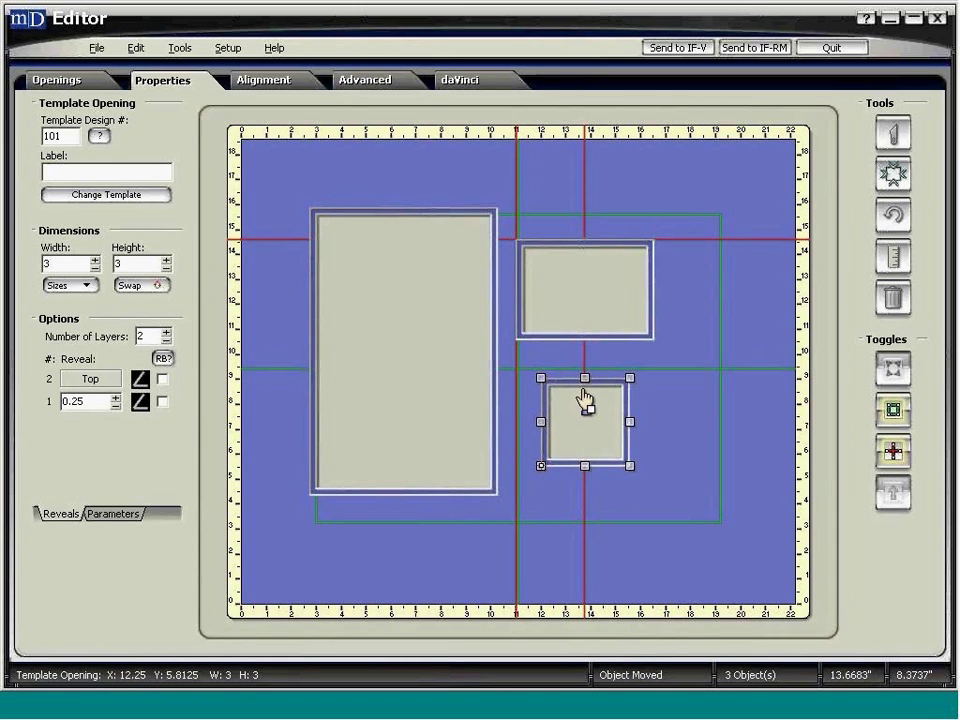
# Add a horizontal guide .75 from the bottom of the 5 x 3.5 opening and snap the 3 x 3 opening's top edge to it
pyautogui.click(583, 305)
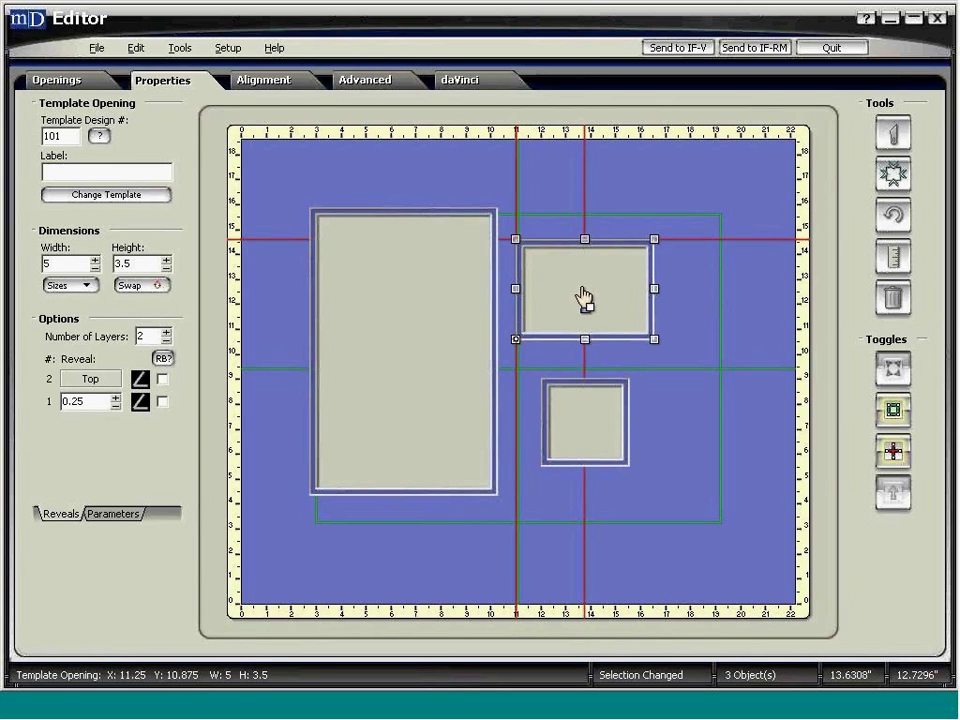
pyautogui.rightClick(580, 295)
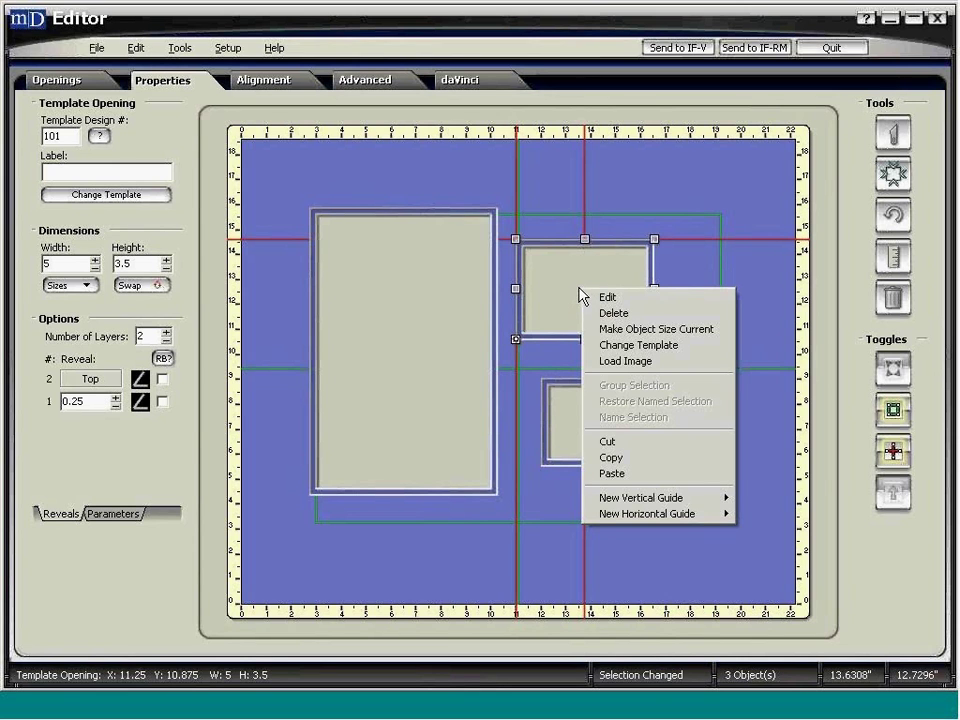
pyautogui.moveTo(628, 516)
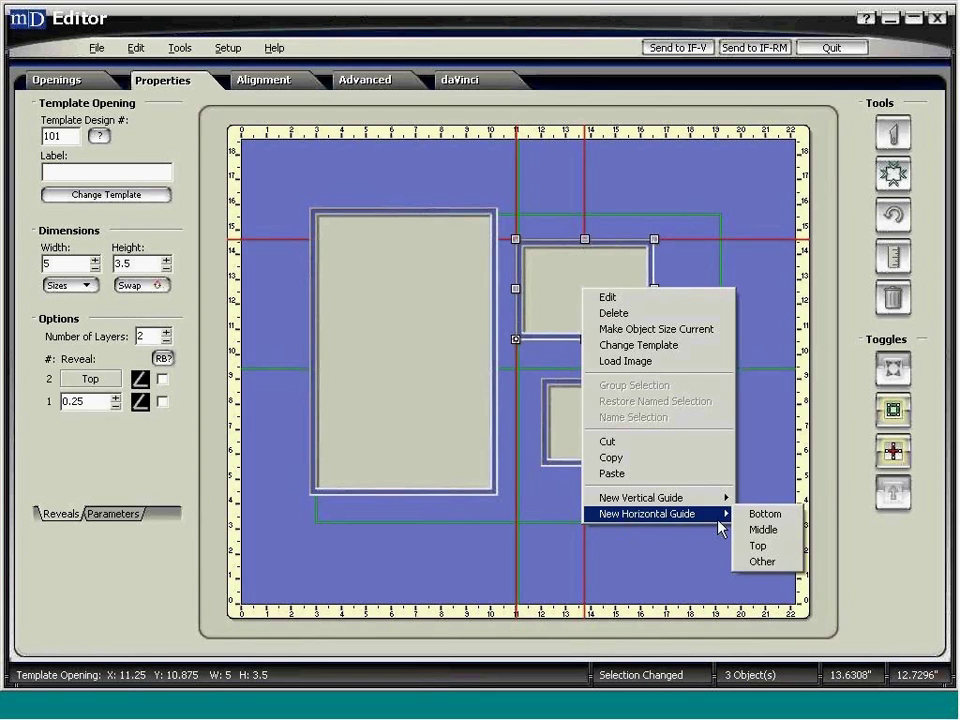
pyautogui.click(766, 563)
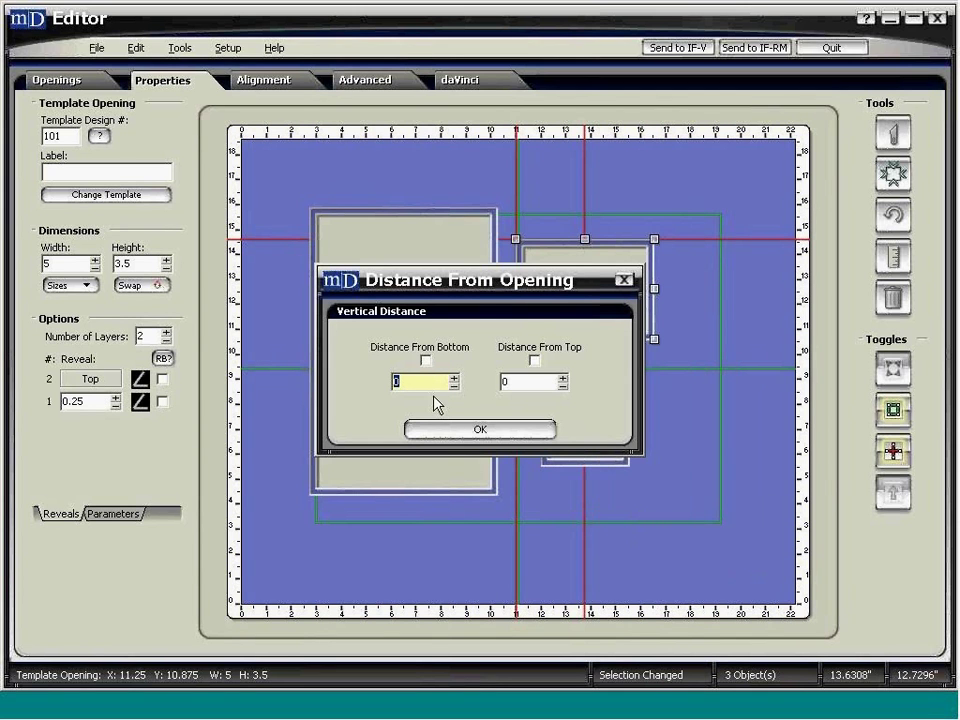
pyautogui.write('.75')
pyautogui.click(432, 430)
pyautogui.click(585, 435)
pyautogui.moveTo(583, 435); pyautogui.dragTo(583, 413)
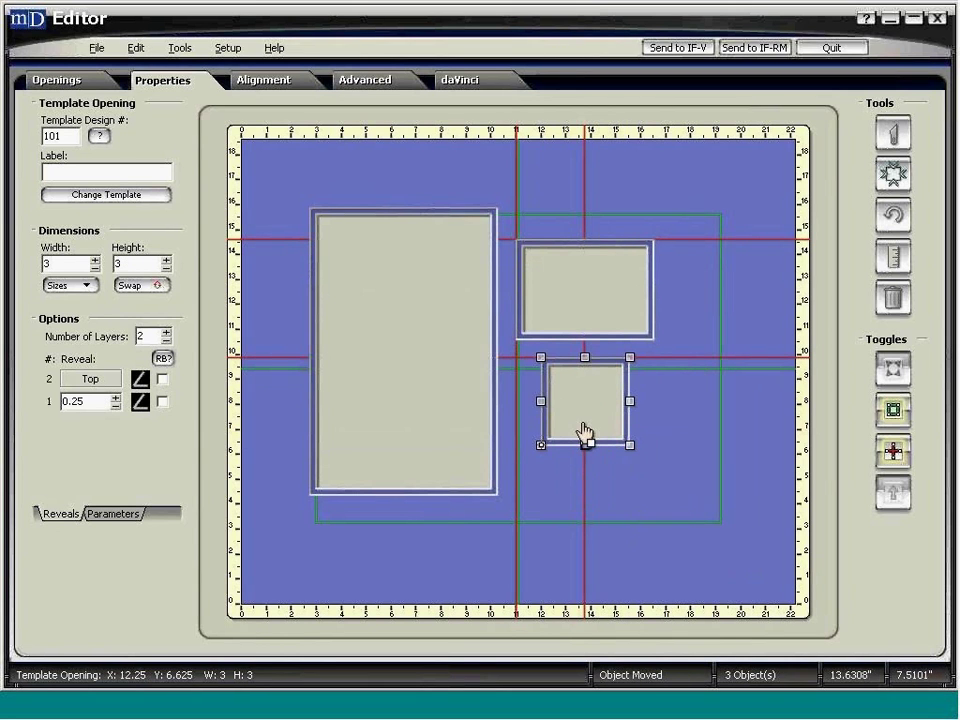
# Turn on dynamic outside dimensions for the mat
pyautogui.click(891, 371)
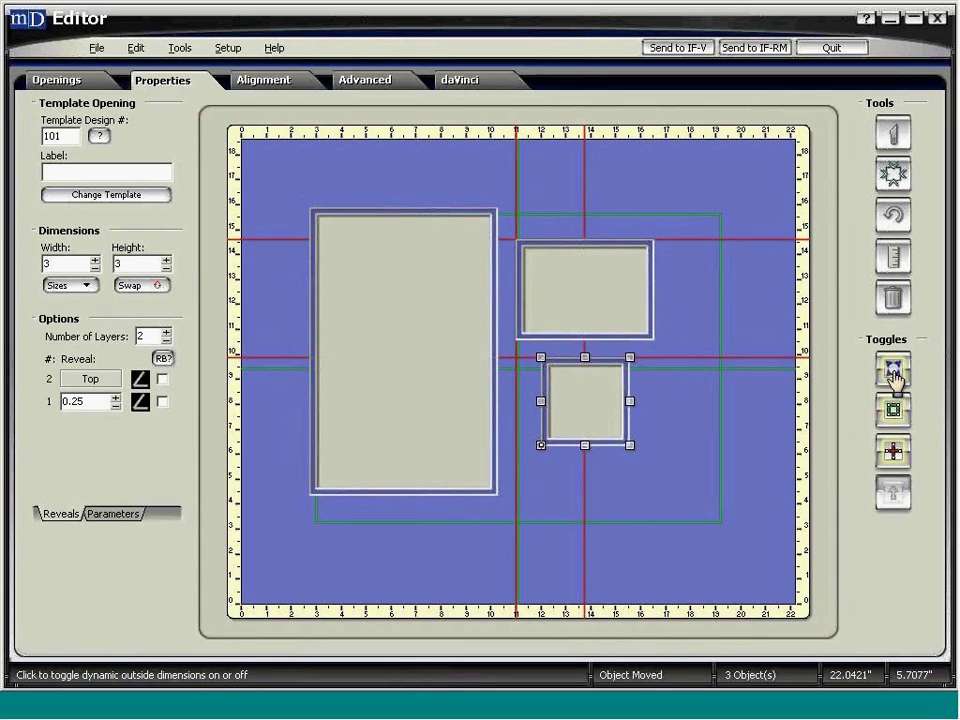